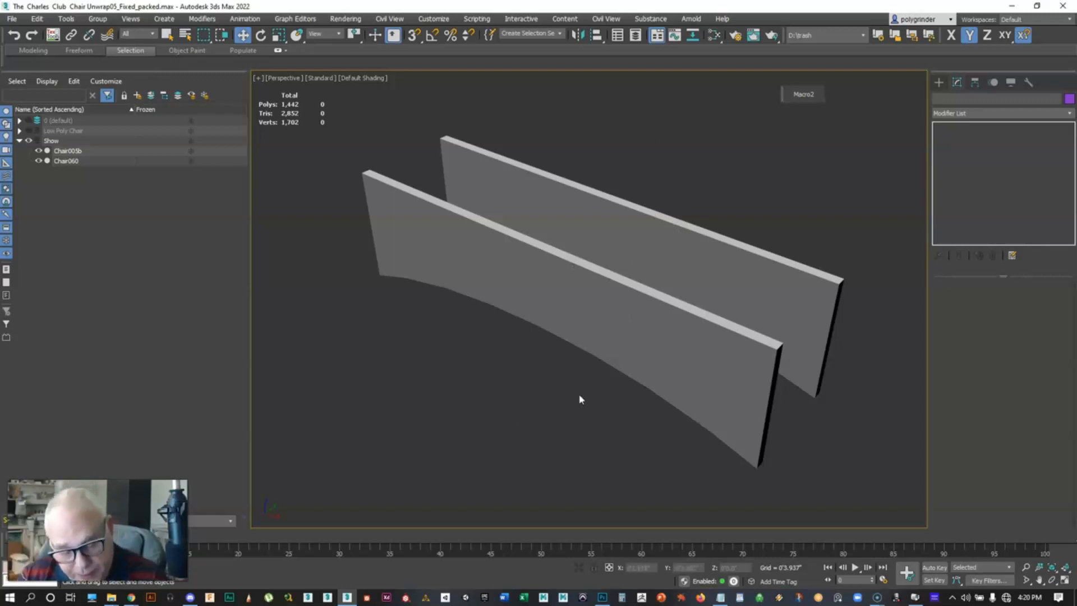
Turn on edged faces and select the front curved panel to inspect its triangulated faces
key(F4)
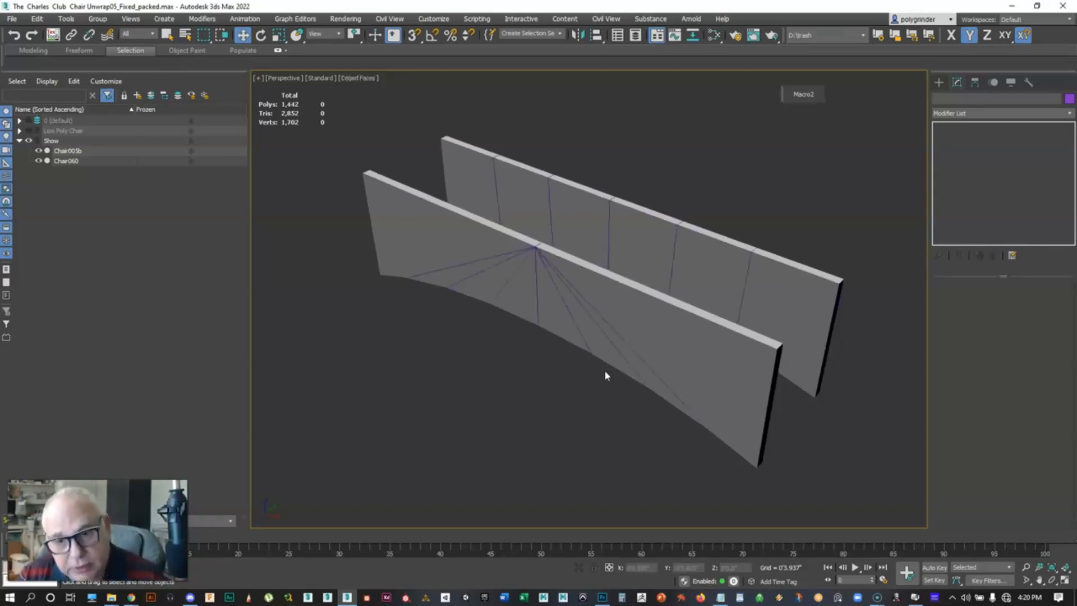
click(585, 310)
scroll(505, 372, up, 4)
middle_drag(512, 397, 524, 372)
scroll(519, 421, down, 5)
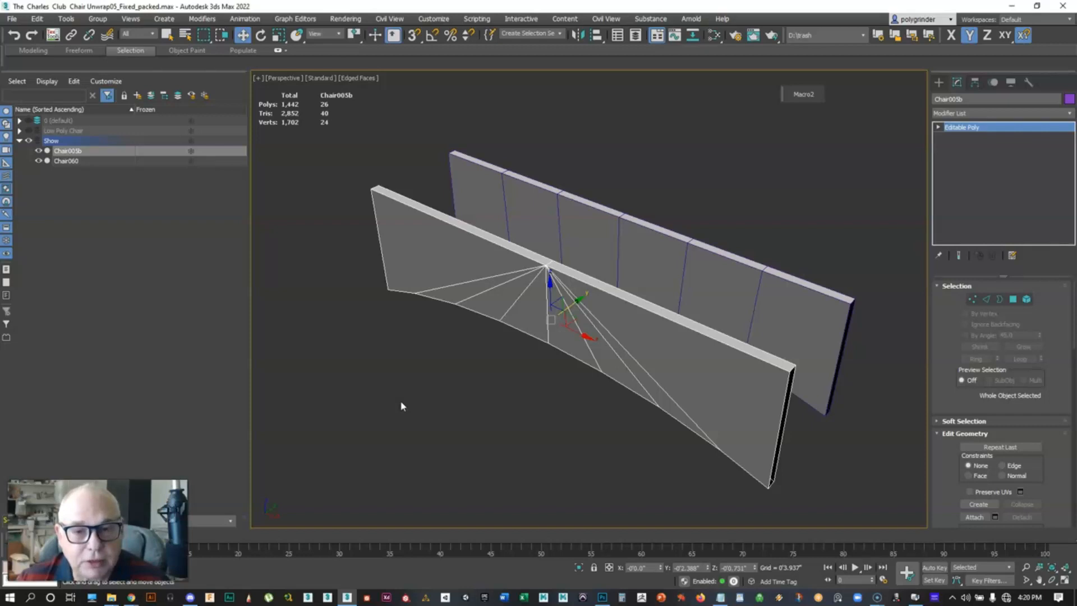
scroll(549, 298, up, 4)
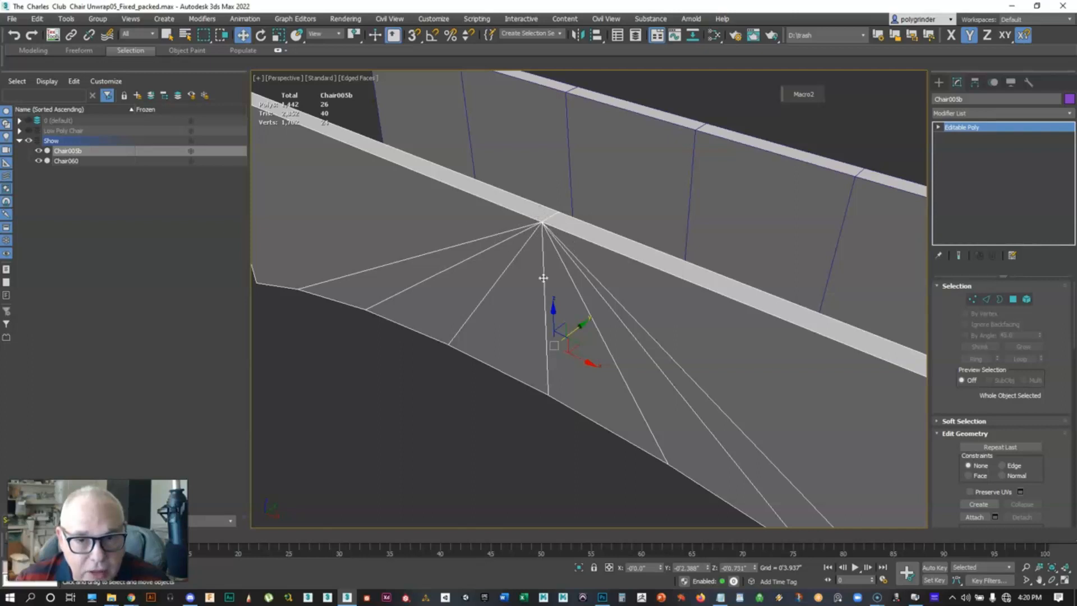
scroll(549, 273, down, 4)
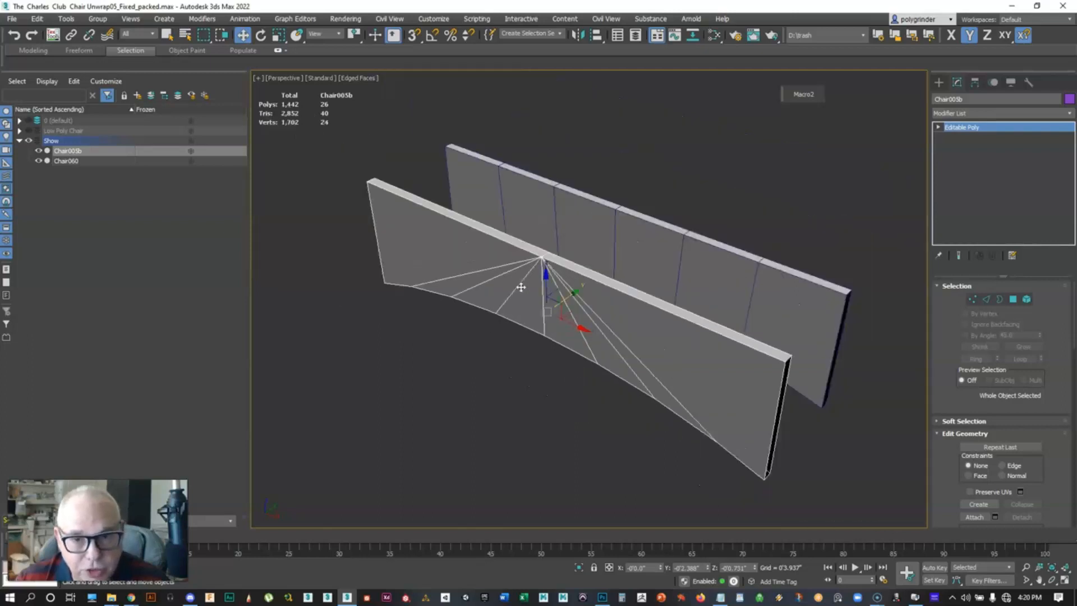
Select both chair panels together with the Select Object tool
click(529, 419)
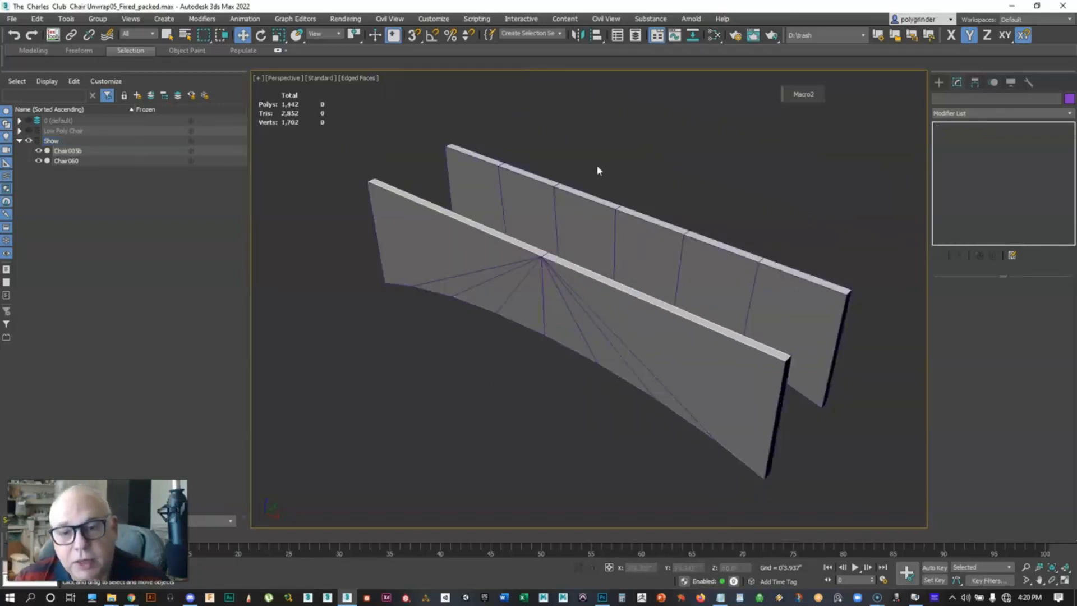
drag(597, 169, 675, 414)
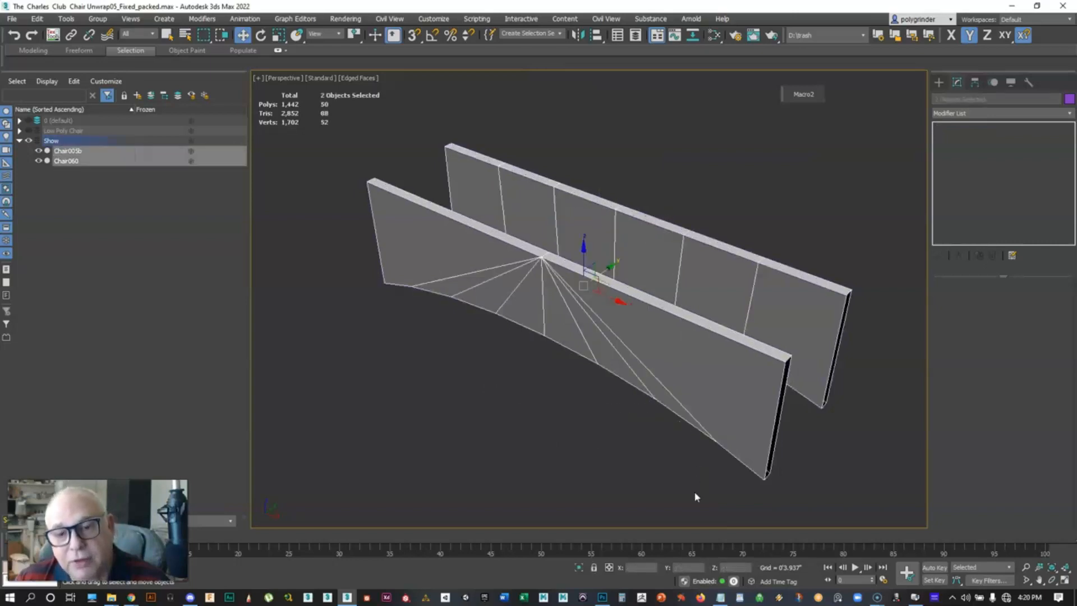
click(689, 202)
click(543, 292)
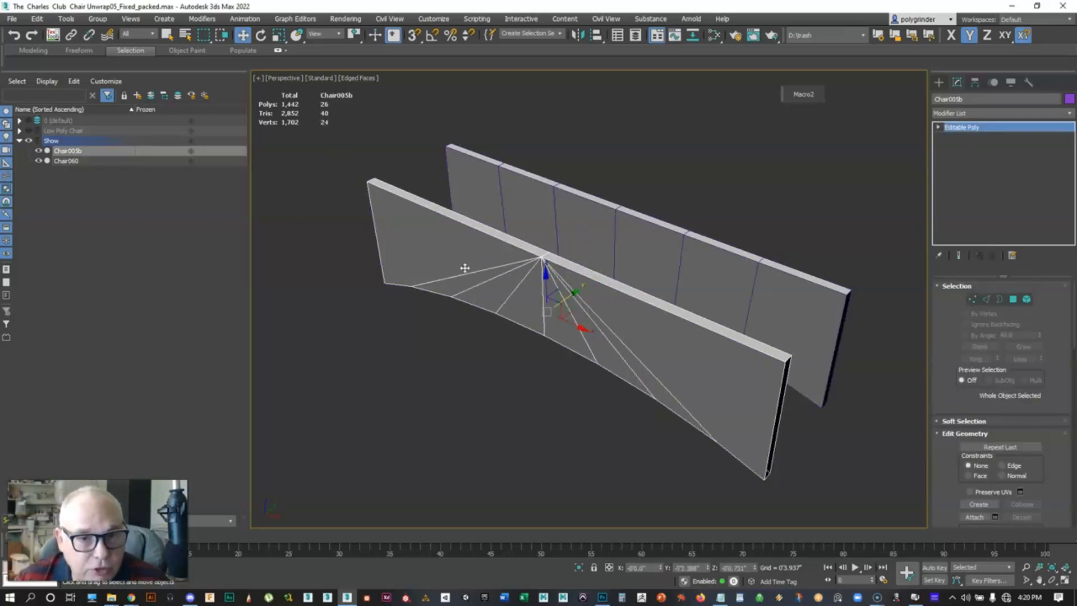
click(492, 197)
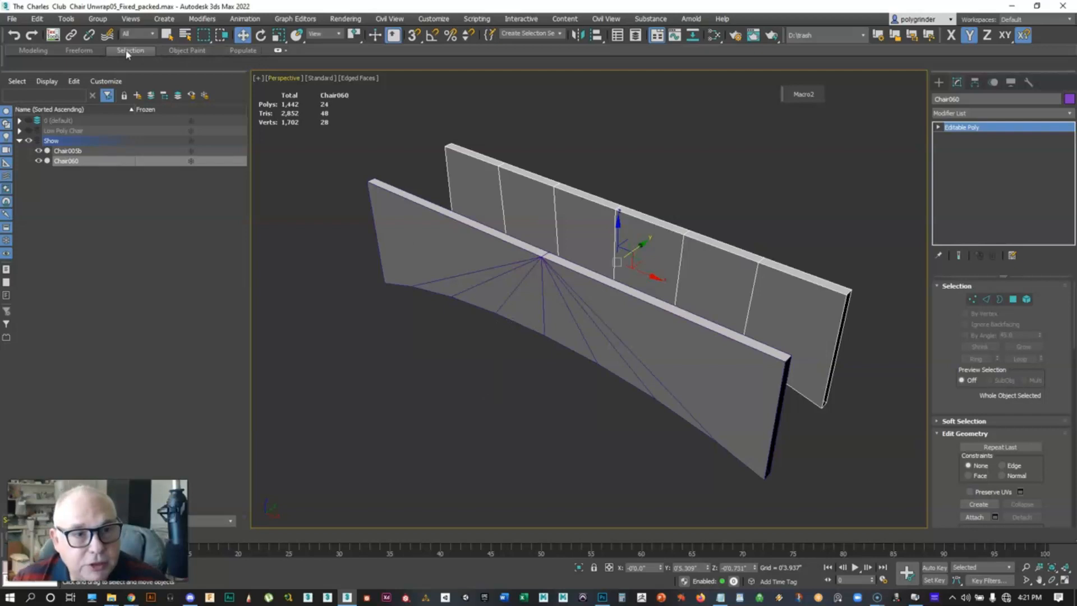
click(168, 35)
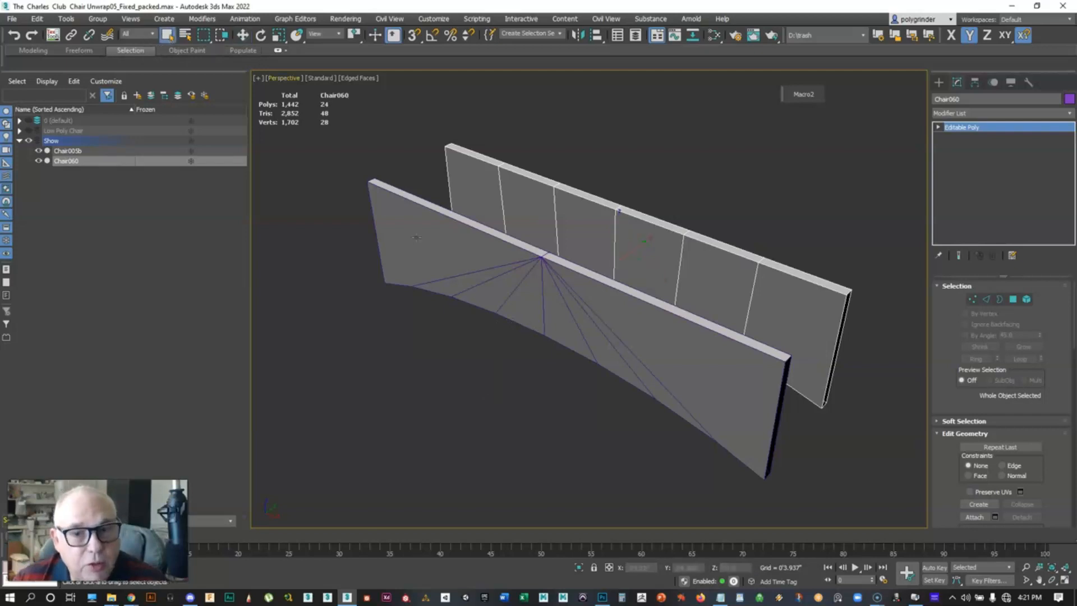
click(513, 308)
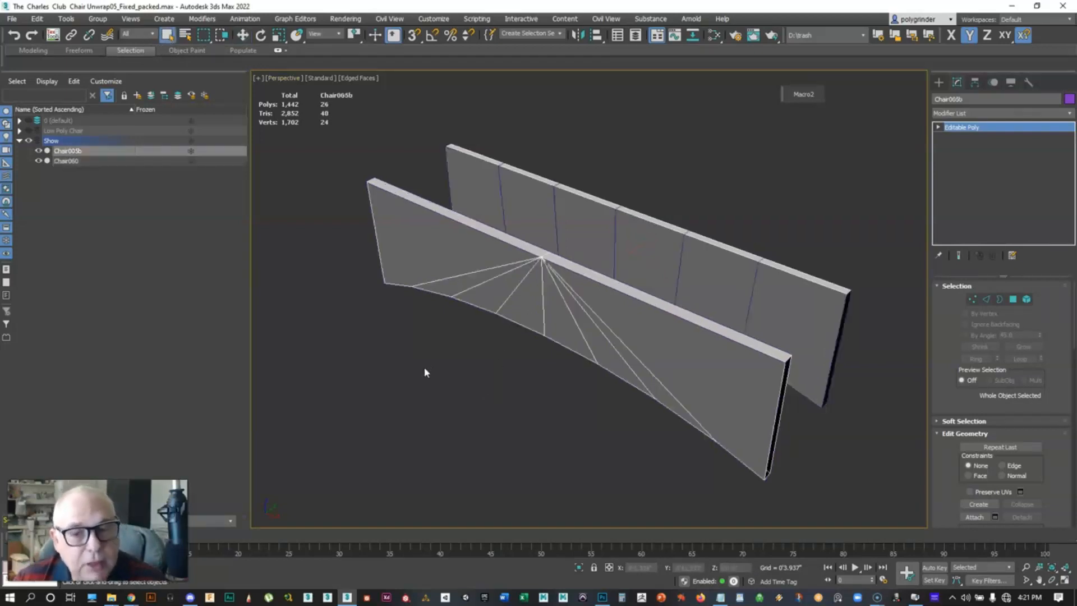
drag(530, 136, 566, 417)
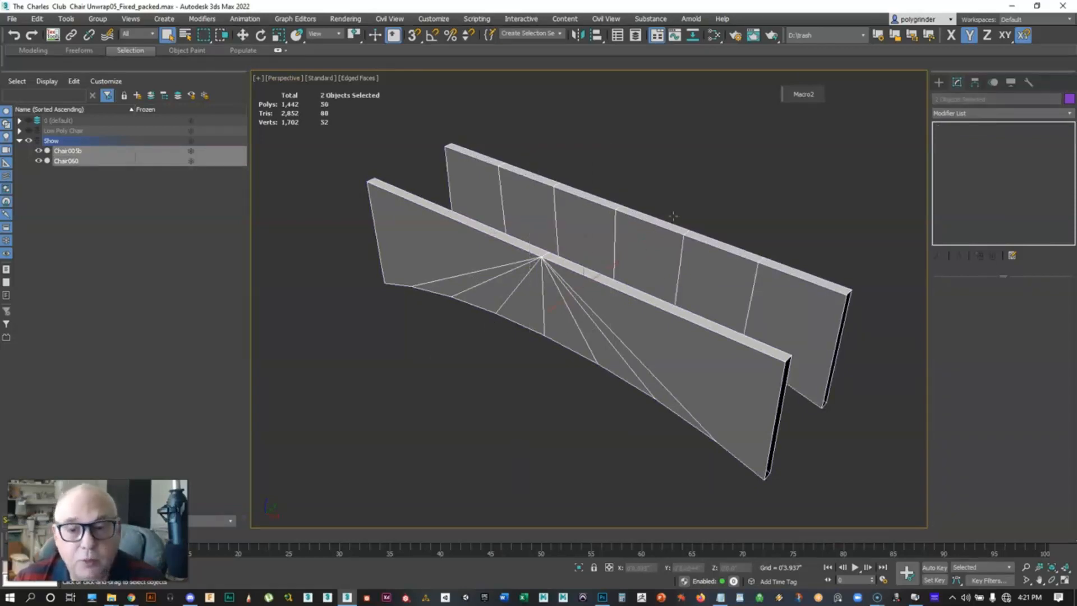
Apply an Edit Normals modifier to both selected panels
click(1067, 117)
drag(1072, 142, 1073, 204)
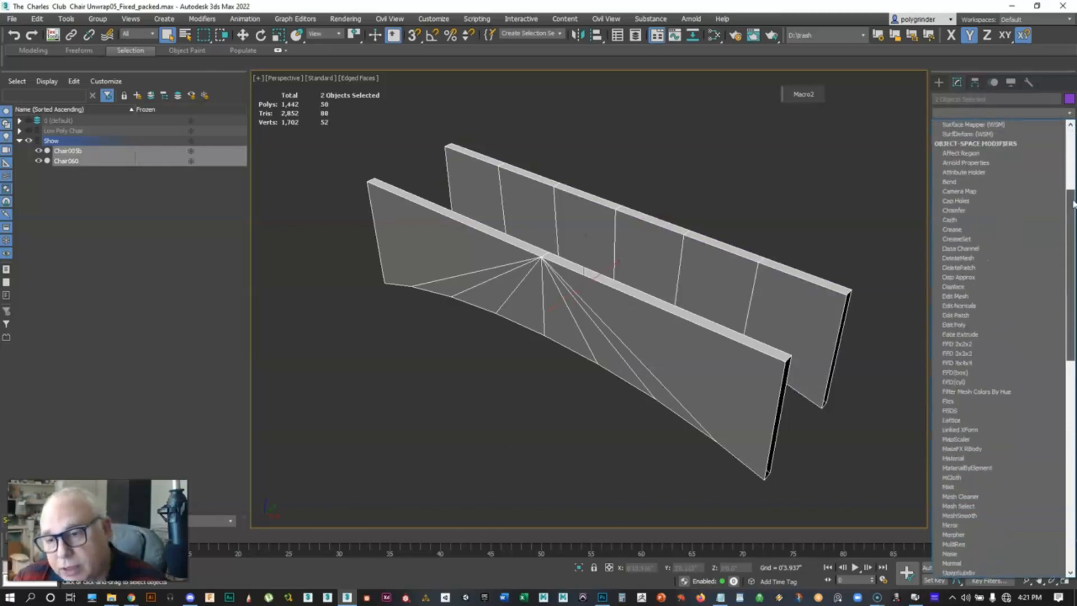
click(959, 306)
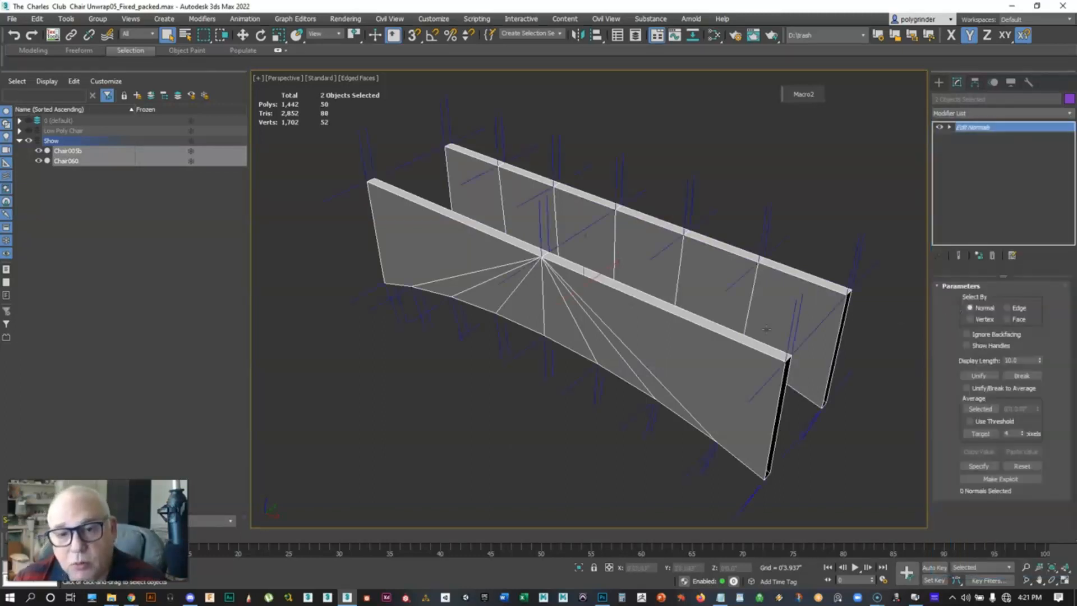
Orbit and zoom around the panels to examine their vertex normals
click(420, 400)
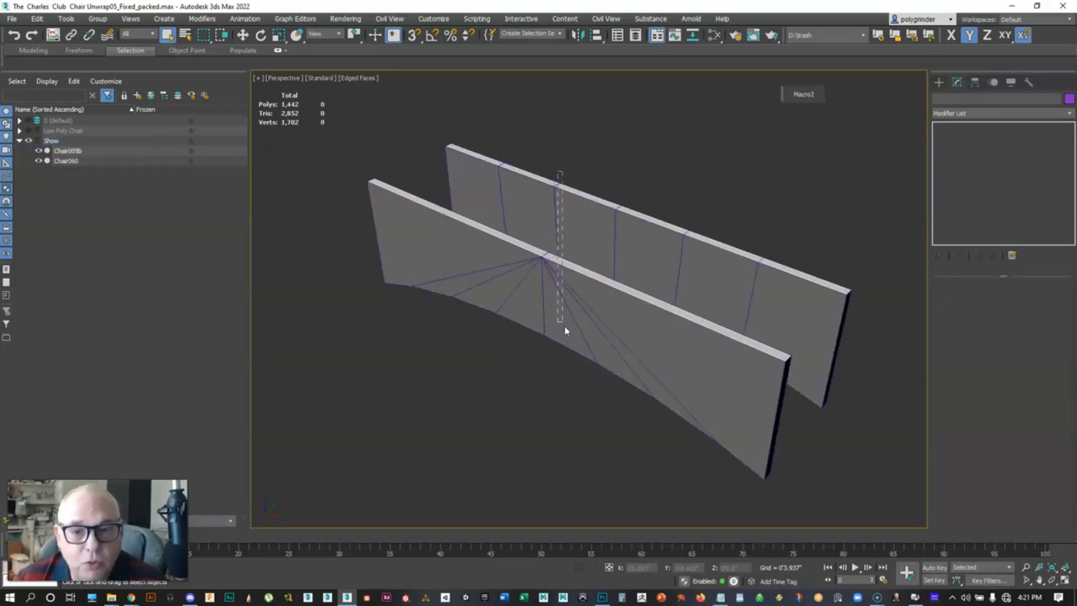
key(ctrl+z)
middle_drag(412, 274, 421, 284)
scroll(395, 206, up, 10)
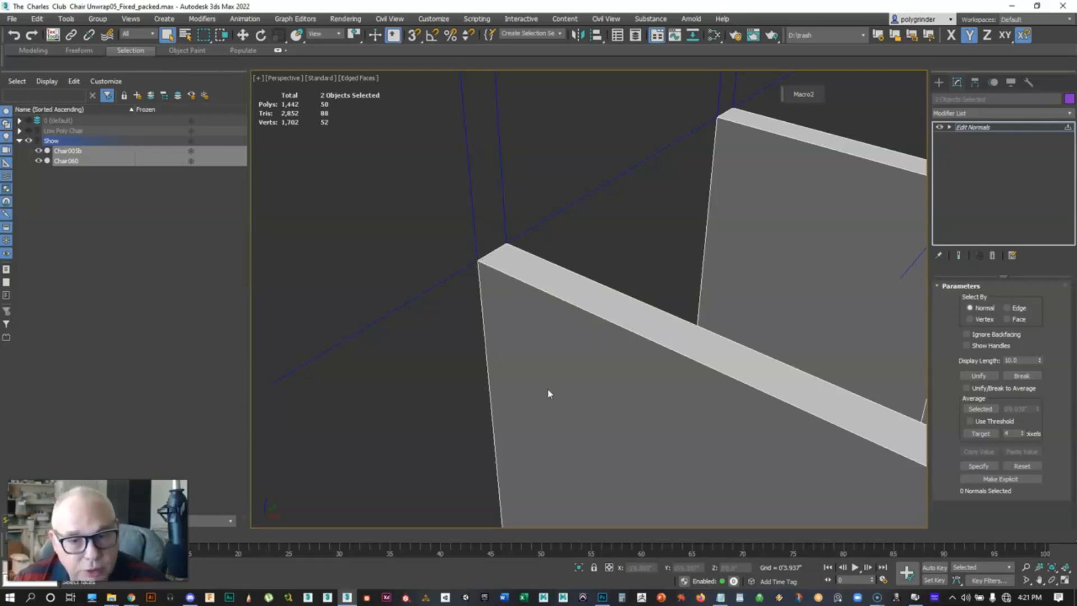
scroll(578, 345, down, 3)
middle_drag(698, 329, 637, 311)
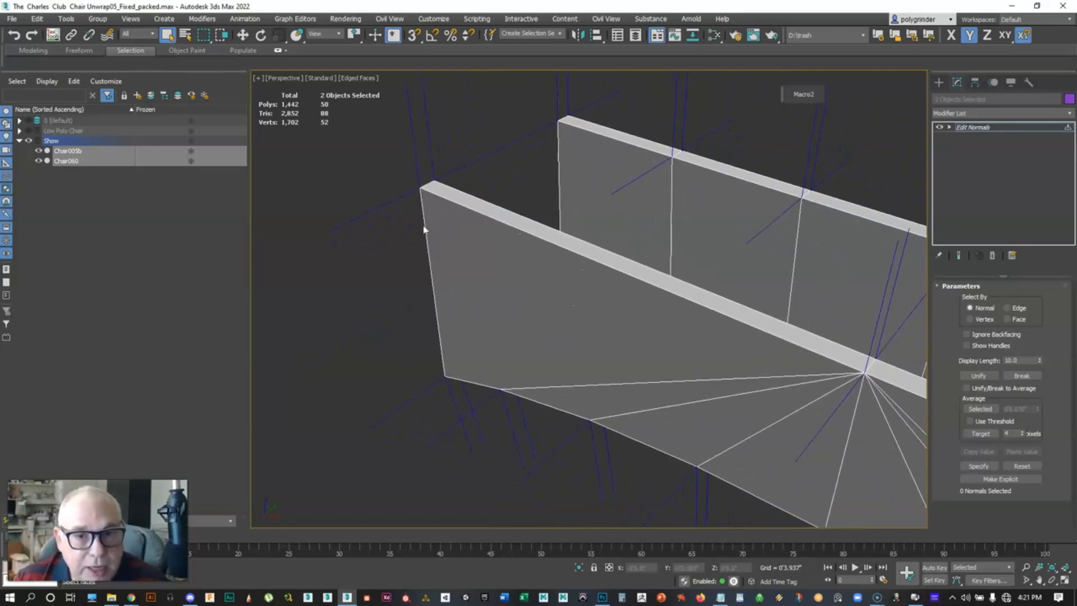
scroll(425, 213, up, 4)
middle_drag(442, 193, 476, 331)
scroll(476, 332, down, 1)
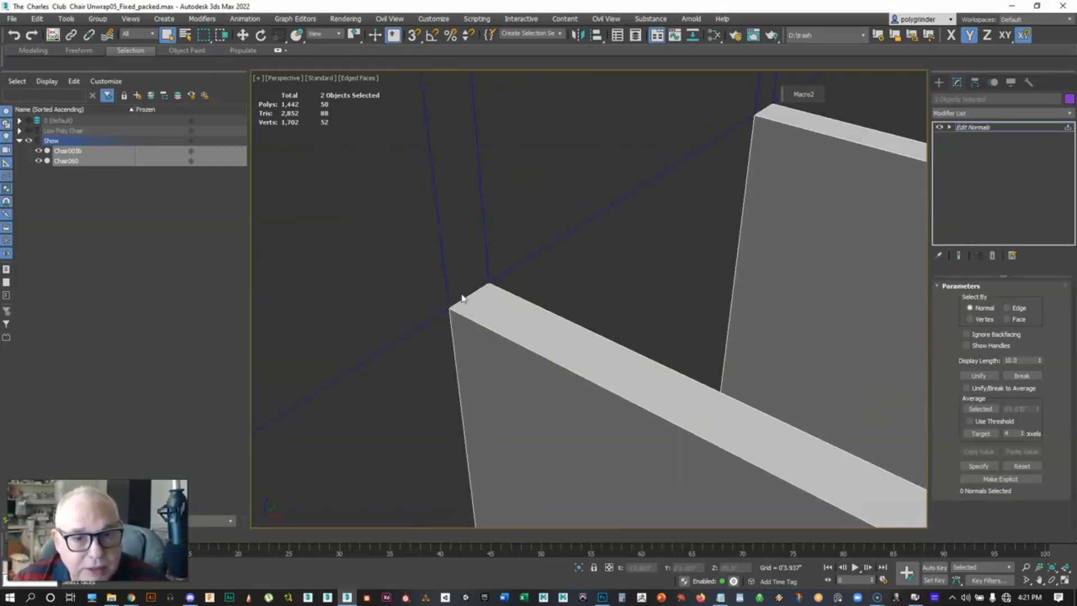
scroll(498, 373, down, 2)
middle_drag(497, 372, 461, 243)
scroll(501, 362, down, 2)
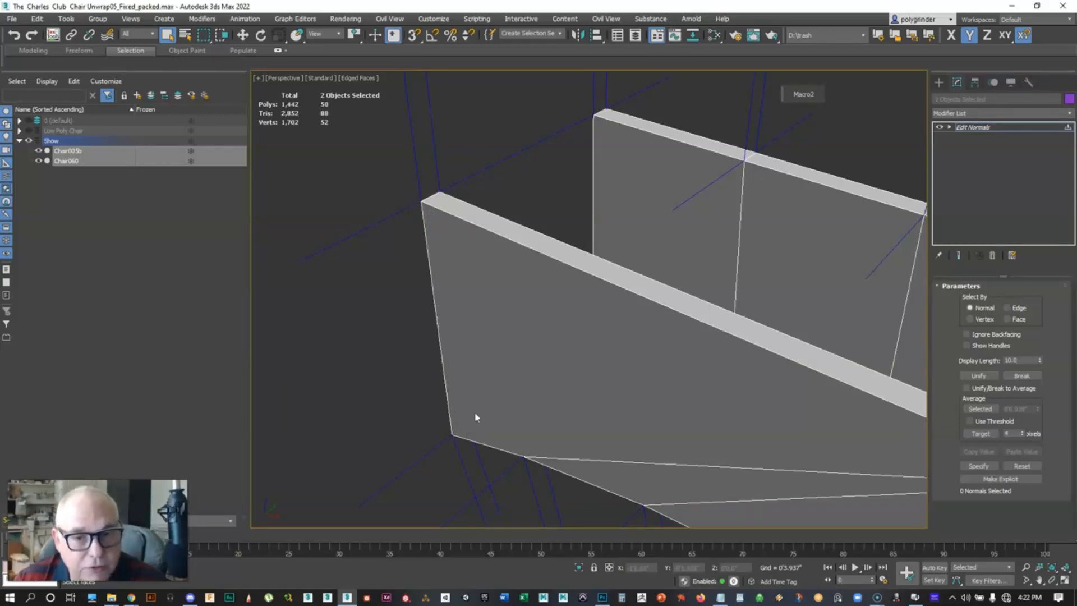
middle_drag(670, 375, 646, 364)
scroll(646, 364, down, 3)
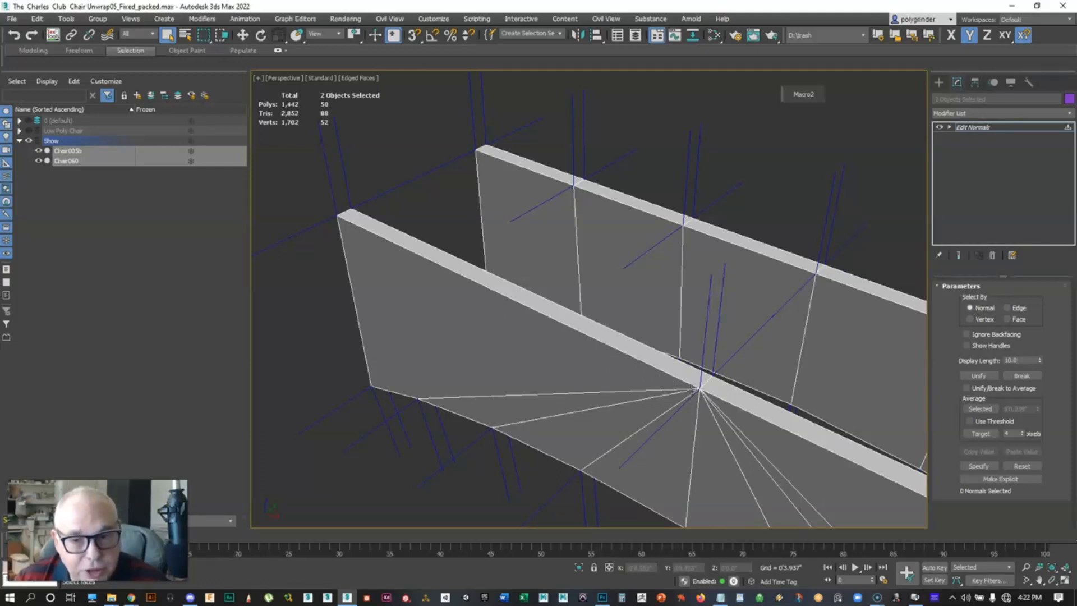
middle_drag(674, 262, 641, 267)
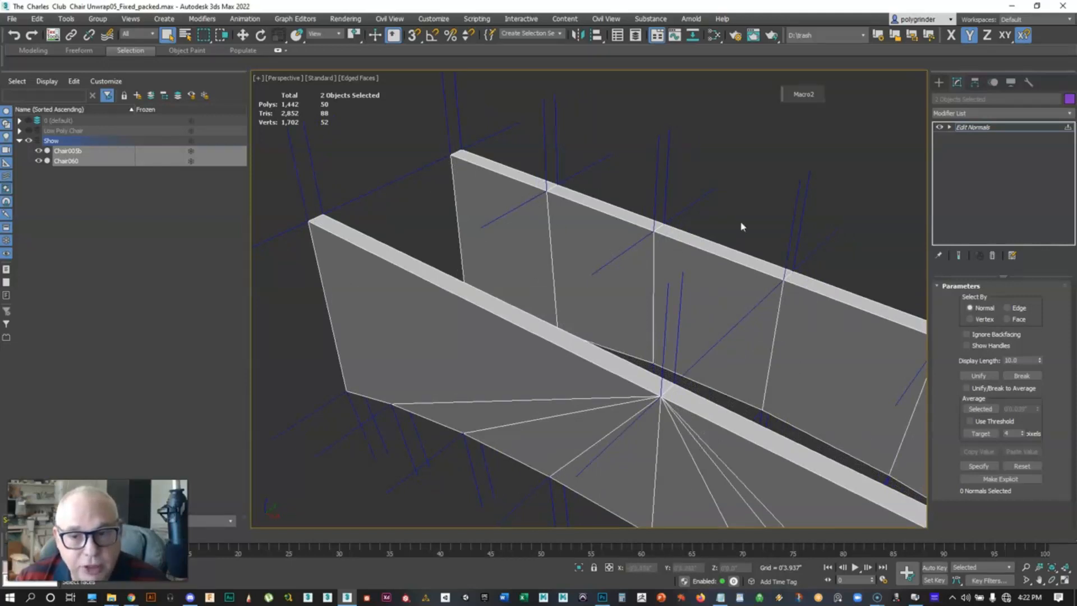
scroll(766, 314, down, 2)
middle_drag(774, 318, 693, 291)
scroll(655, 250, down, 2)
middle_drag(617, 263, 607, 271)
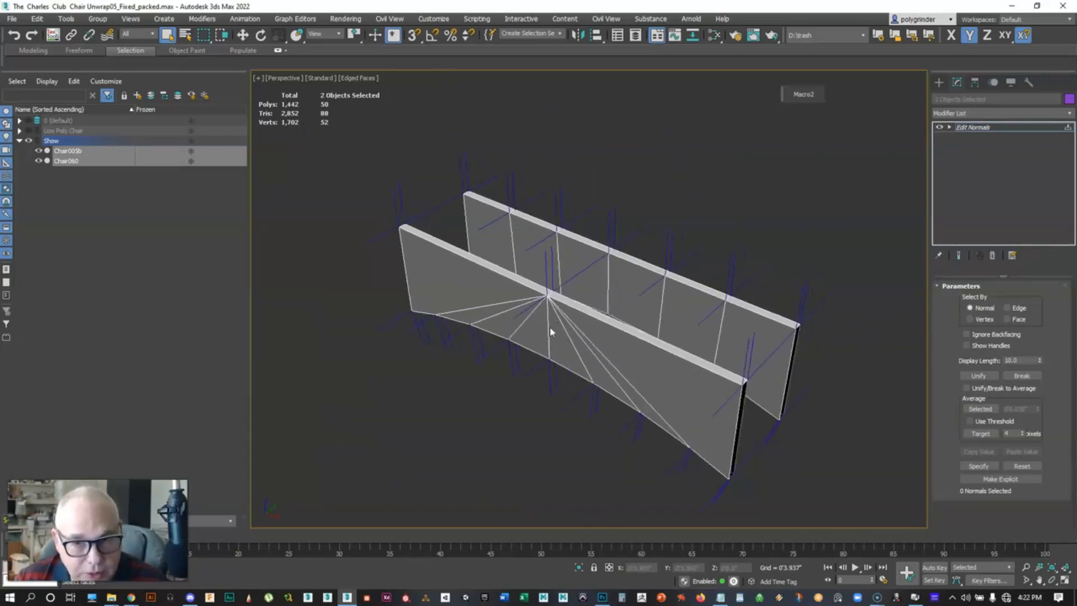
scroll(550, 326, up, 2)
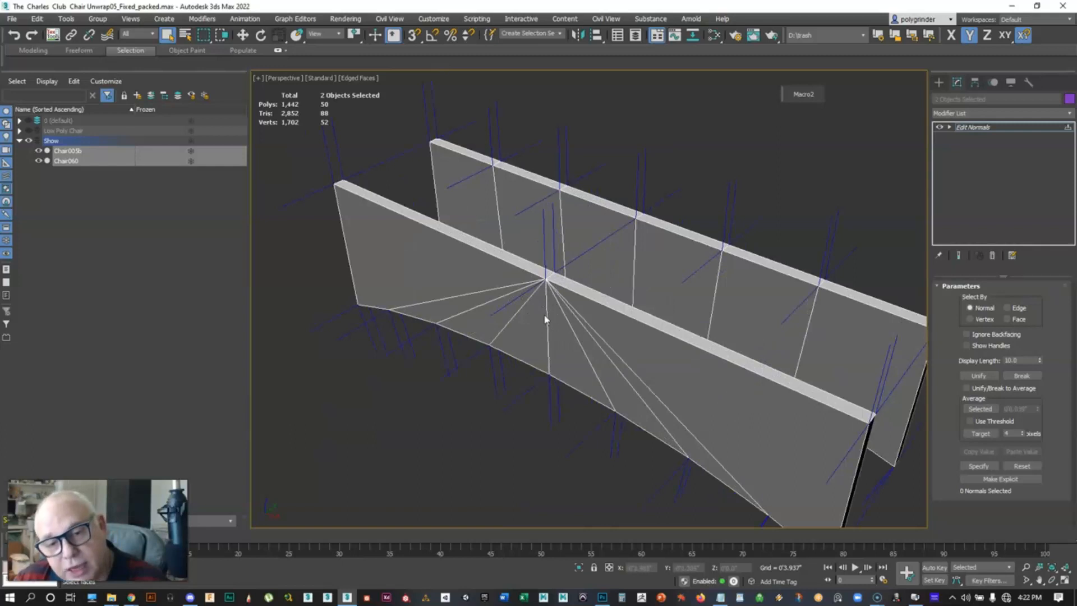
drag(700, 187, 685, 252)
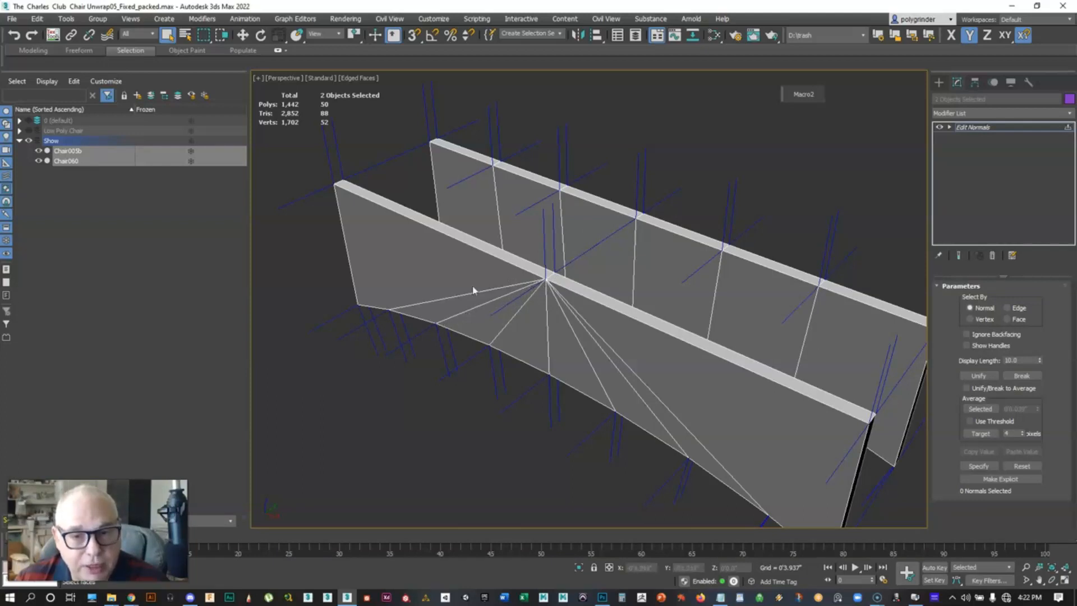
Remove the Edit Normals modifier and switch edged faces display off
click(992, 256)
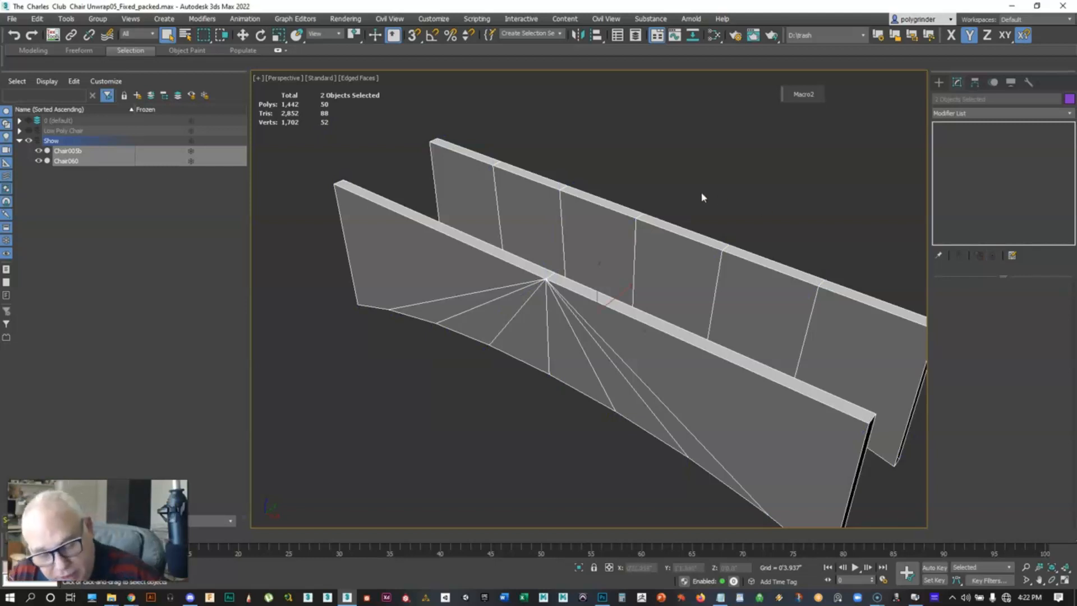
key(F4)
key(F4)
key(F4)
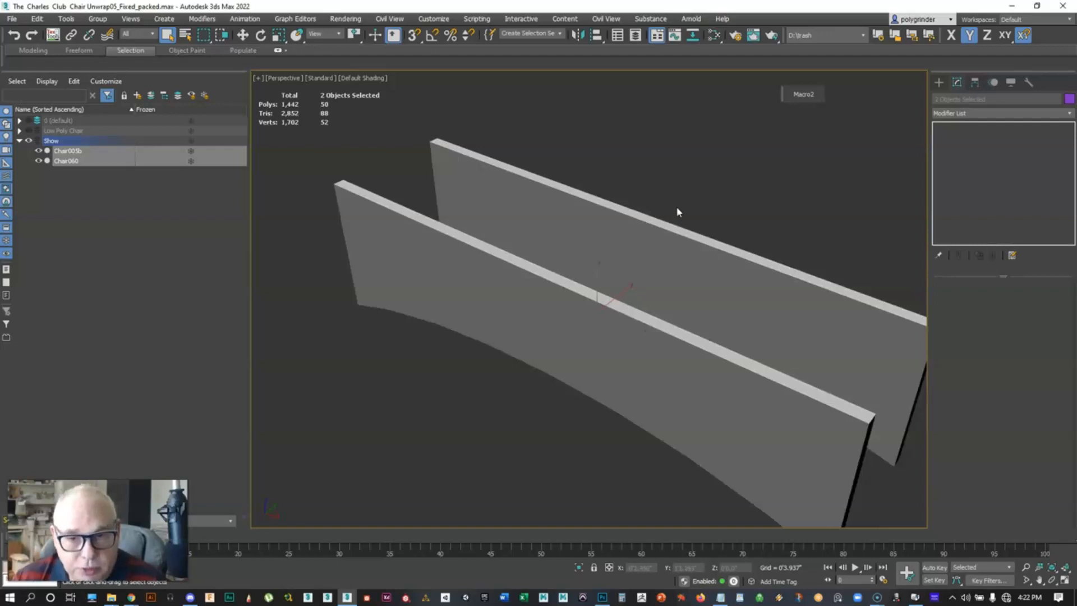
Try to create a sphere in the viewport beside the panels
click(678, 212)
scroll(634, 264, down, 3)
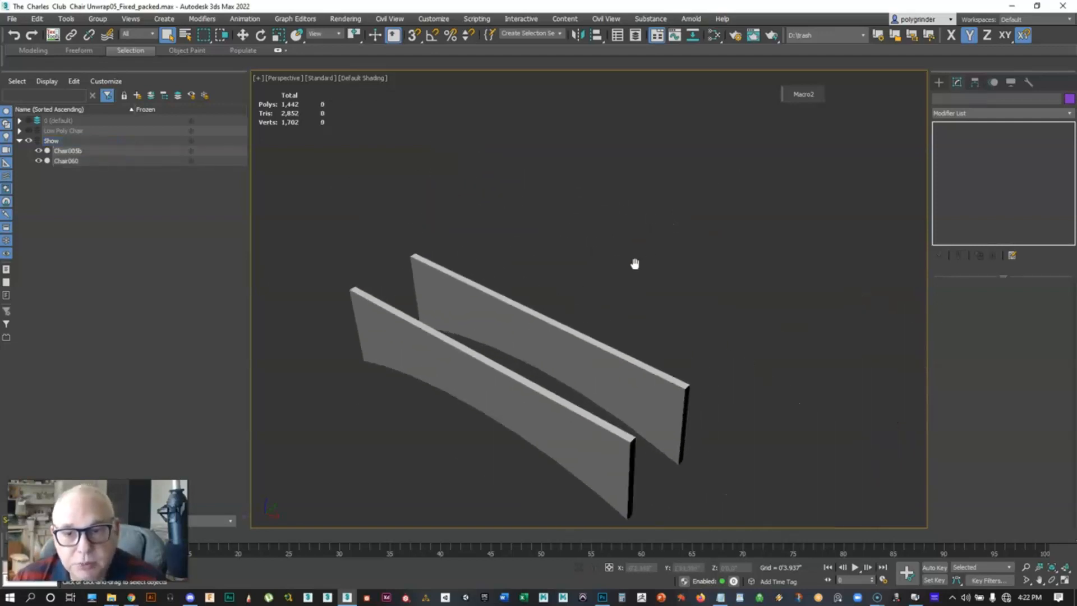
middle_drag(635, 265, 635, 288)
click(939, 85)
click(966, 170)
click(668, 295)
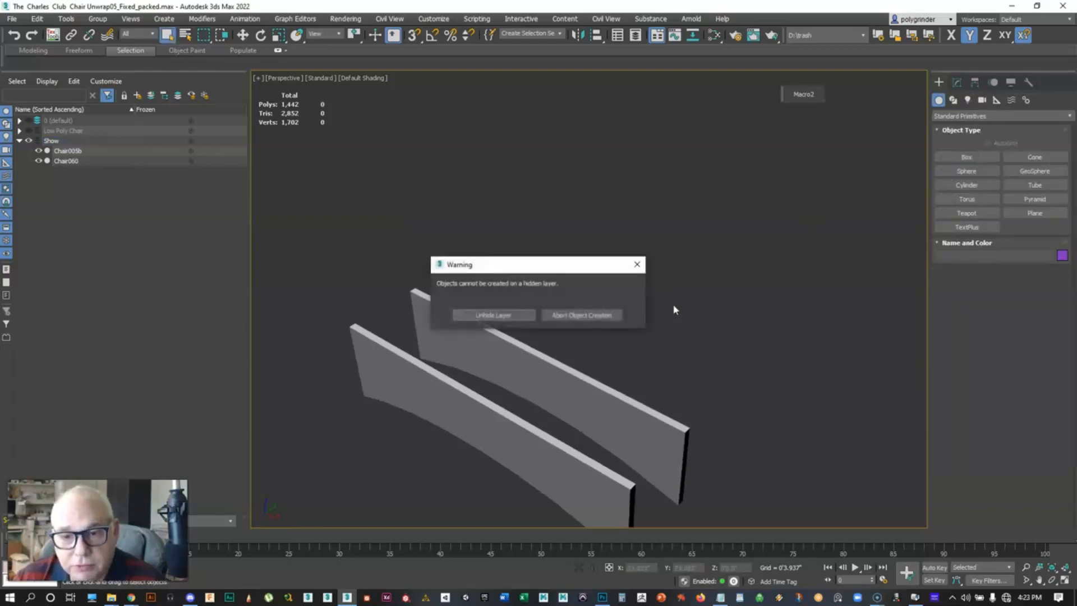
click(634, 272)
Expand the layers and make the Show layer the current layer
click(82, 122)
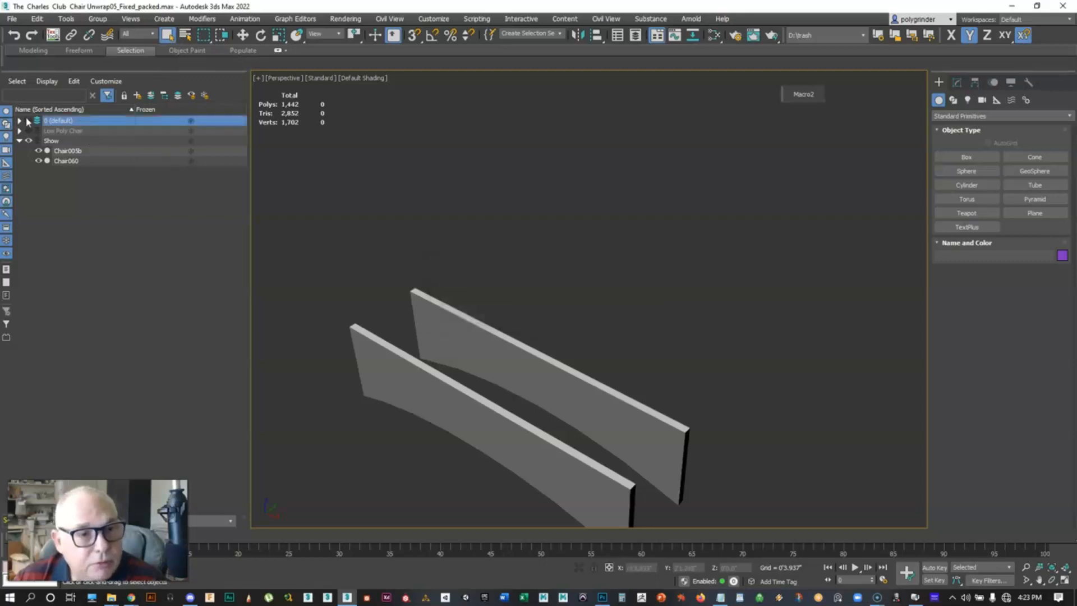
click(28, 121)
click(28, 121)
click(56, 145)
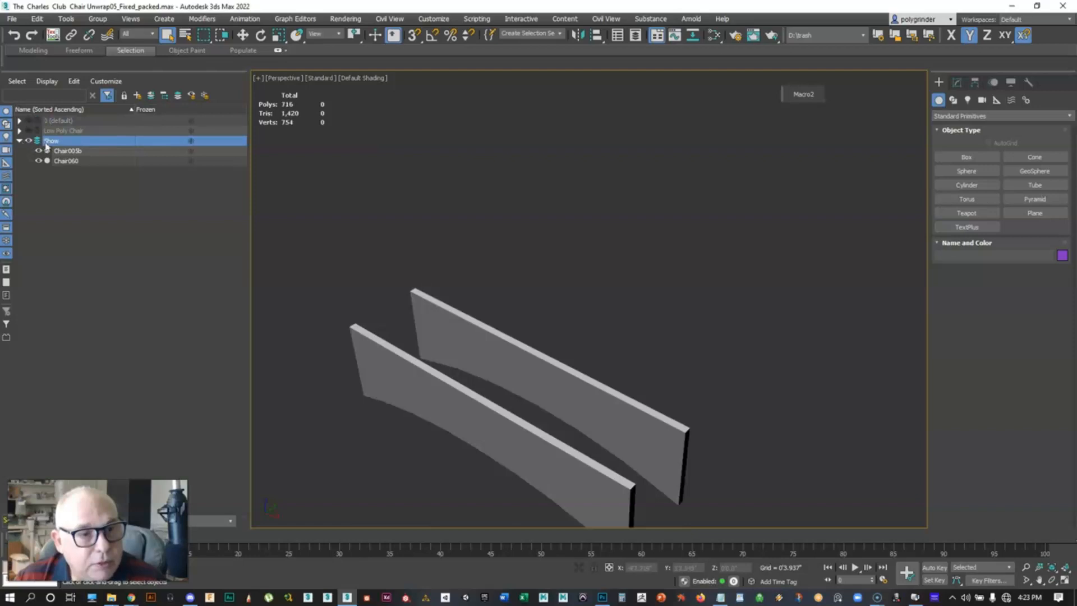
Create a sphere in the viewport near the panels
click(966, 171)
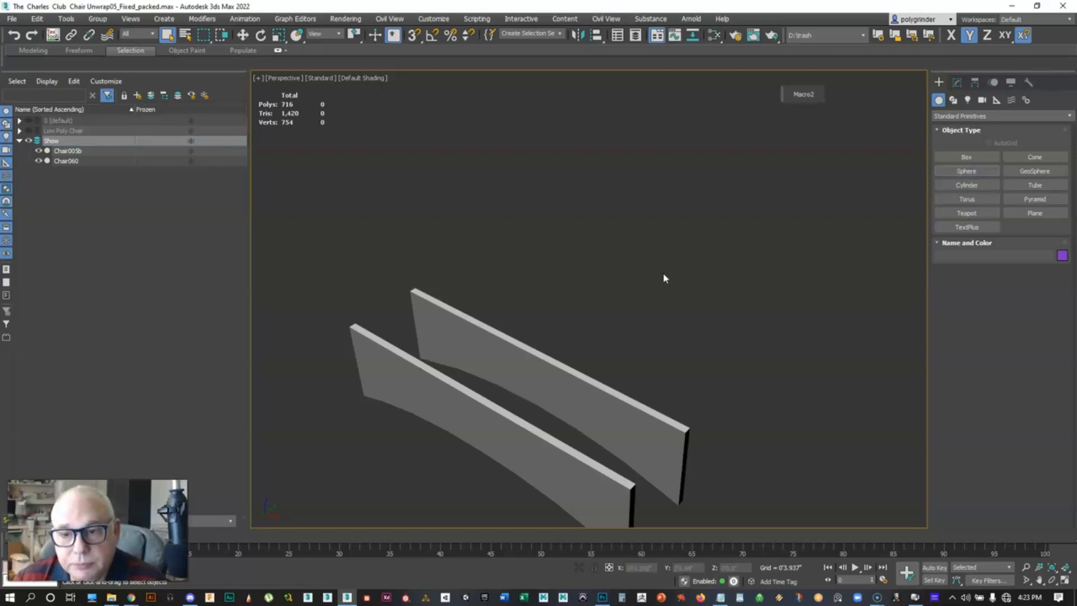
drag(692, 313, 699, 314)
click(965, 171)
drag(689, 270, 700, 300)
scroll(718, 265, up, 3)
middle_drag(718, 265, 603, 318)
scroll(633, 308, up, 3)
Turn on edged faces display and switch to the Select Object tool
key(F4)
key(F4)
key(F4)
key(q)
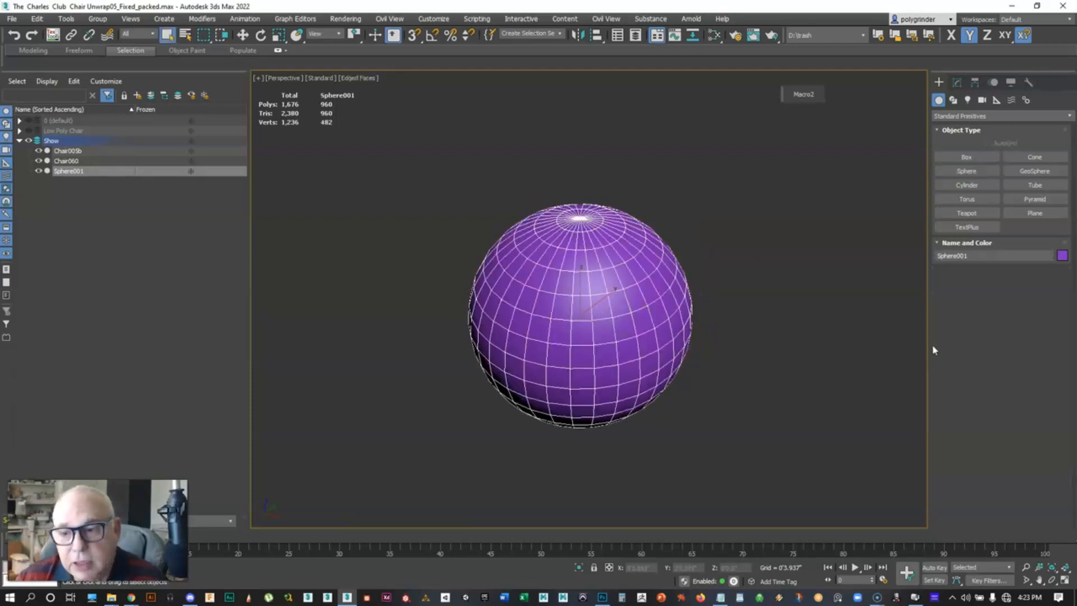
Set the sphere's segments to 16 and turn edged faces display off
click(957, 82)
drag(1032, 315, 1038, 323)
key(F4)
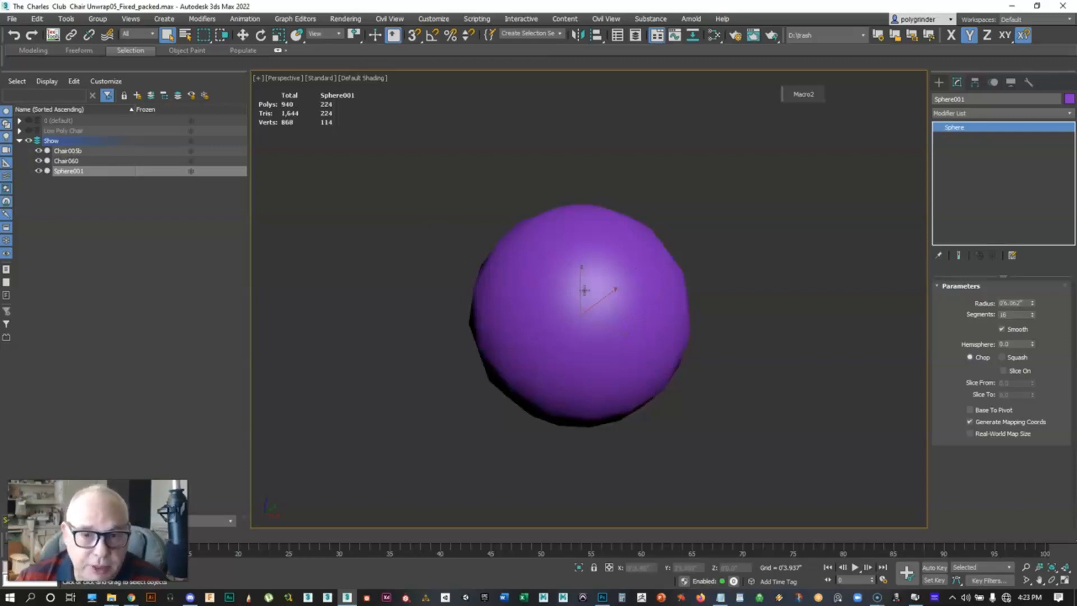
key(F4)
key(F4)
key(F4)
key(F4)
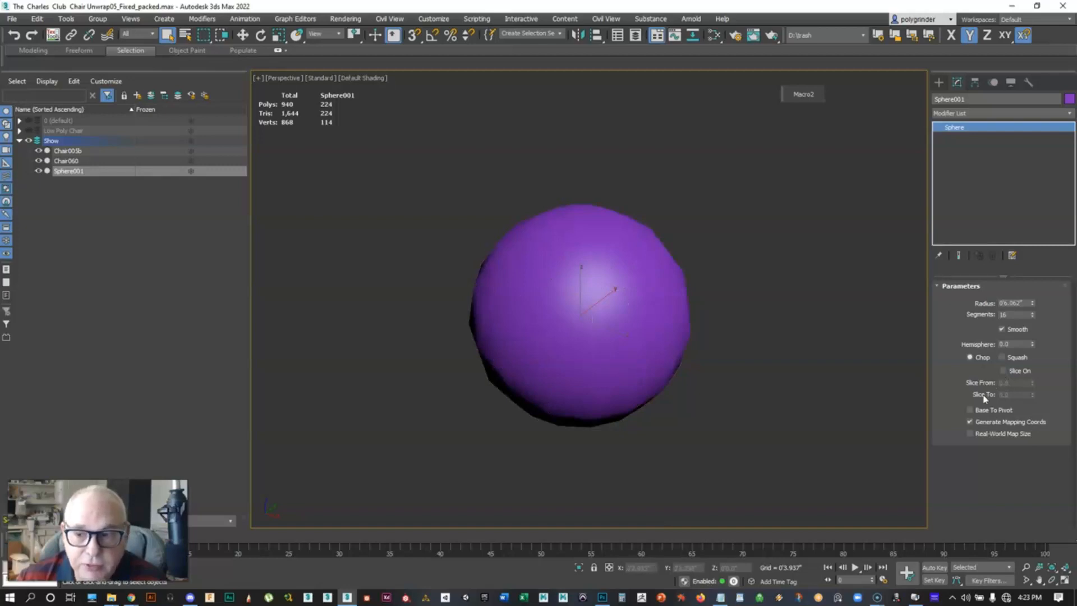
Turn off smoothing on the sphere to show its flat facets
click(1002, 330)
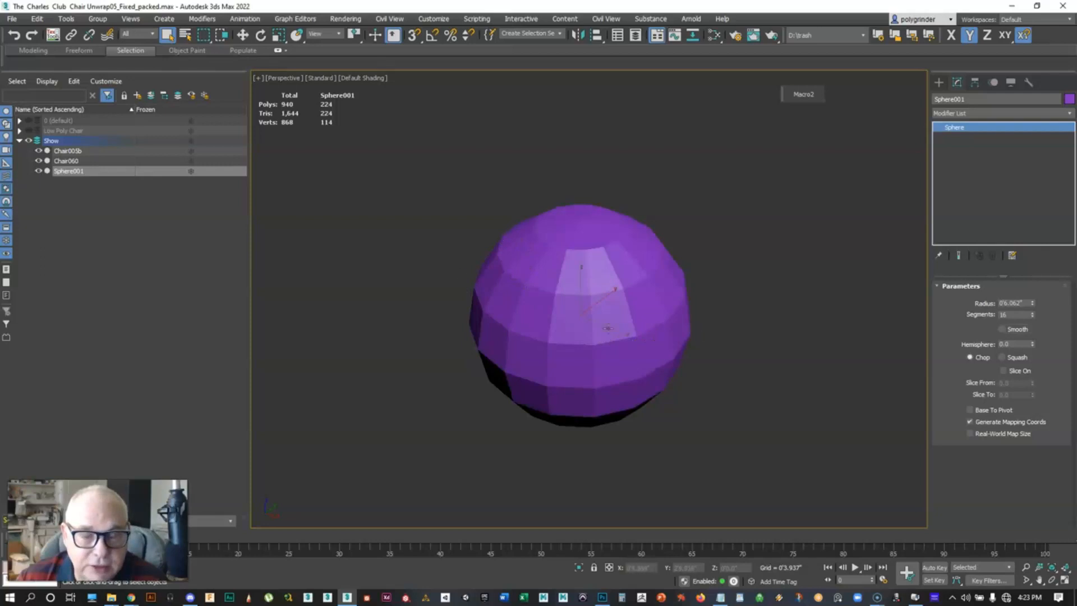
scroll(607, 328, up, 2)
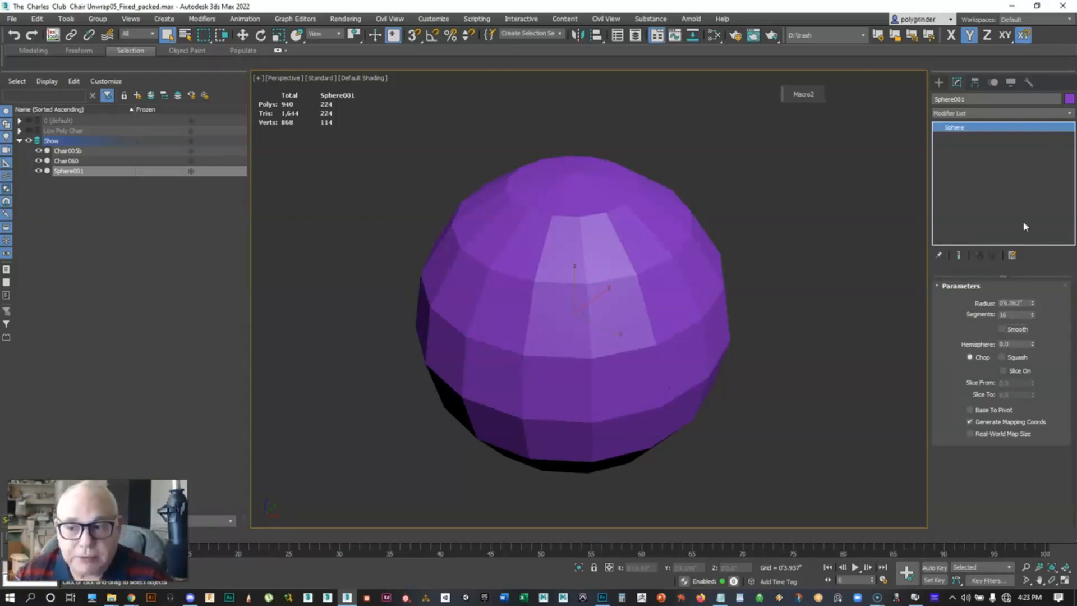
Turn smoothing back on for the sphere, toggling it off and on to compare the shading
click(1002, 329)
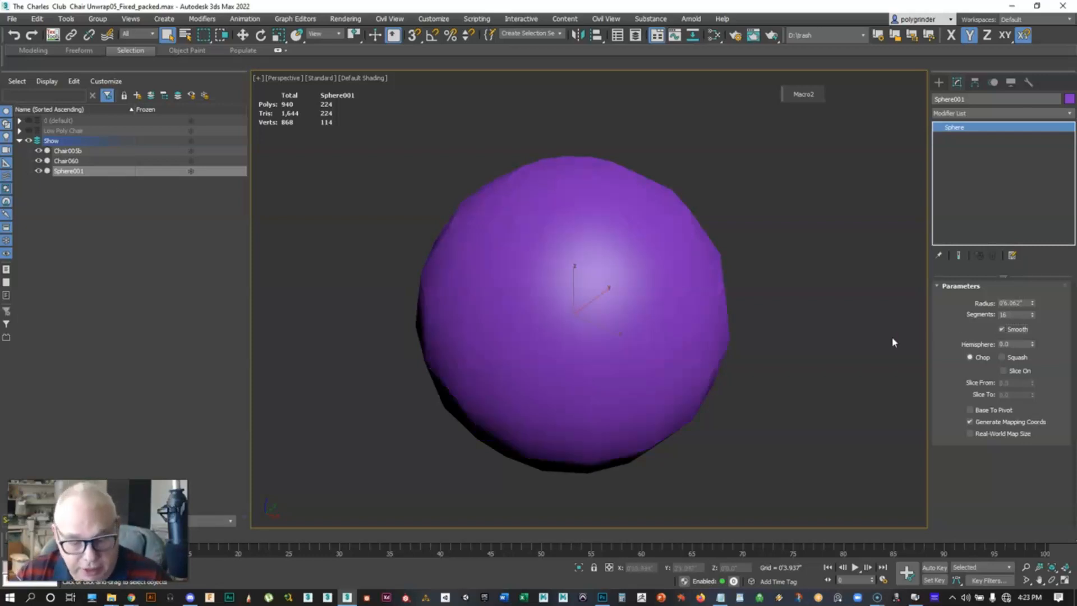
key(F4)
key(F4)
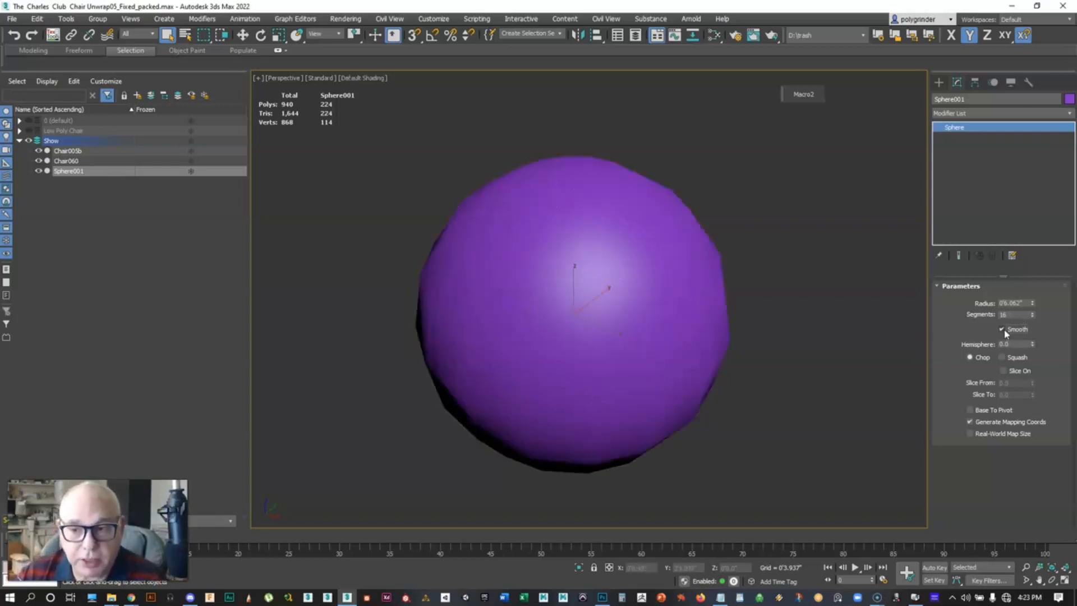
click(1002, 329)
click(1003, 329)
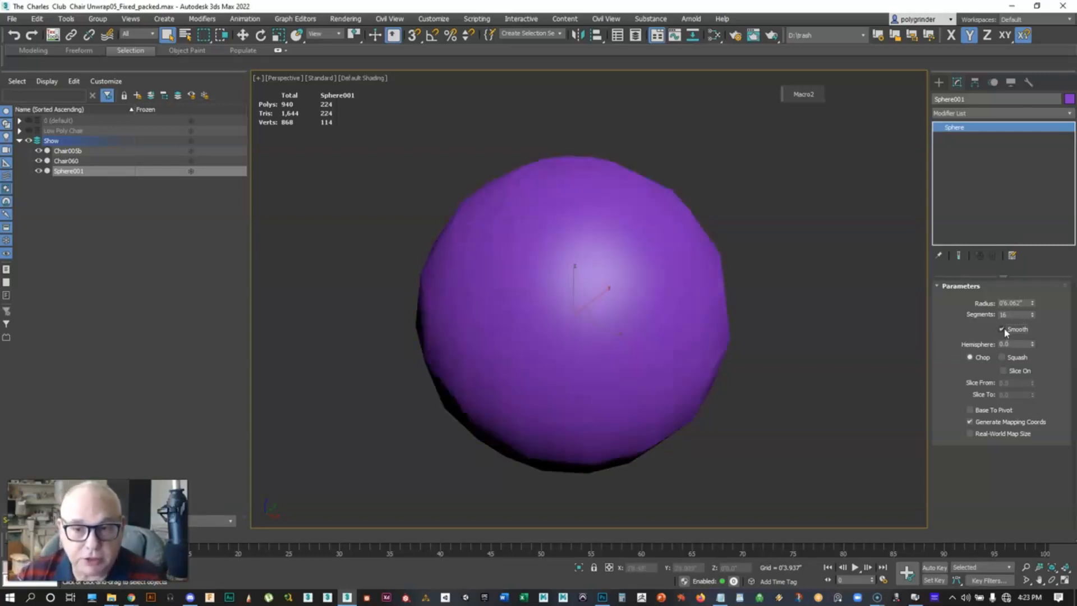
right_click(648, 290)
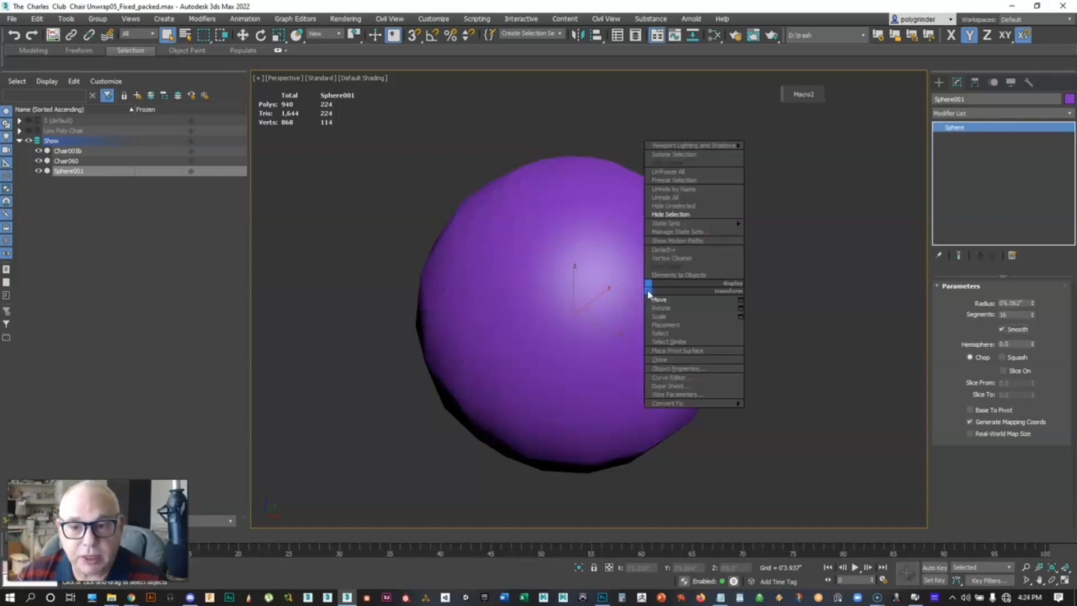
Add an Edit Poly modifier to the sphere
click(1069, 114)
scroll(999, 336, down, 5)
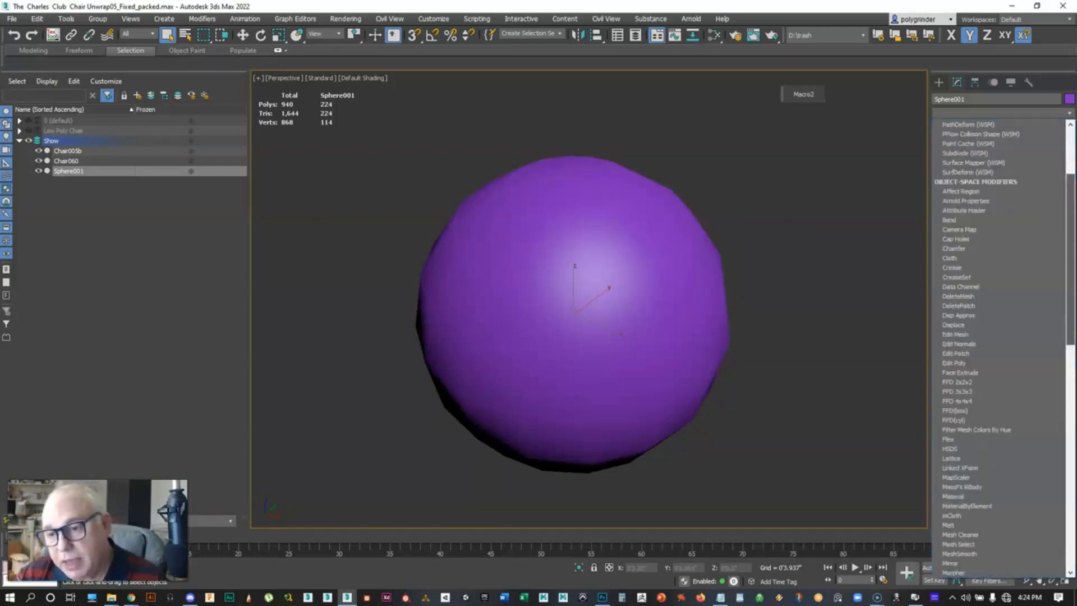
click(956, 363)
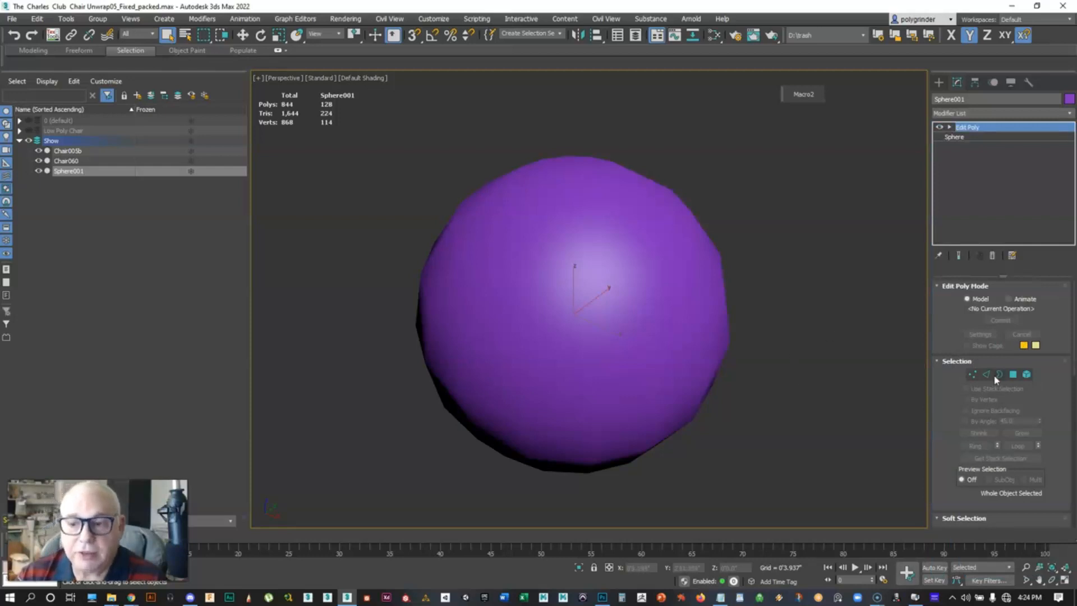
Switch to polygon mode and select the polygons on the upper part of the sphere
click(1013, 374)
middle_drag(844, 351, 829, 348)
scroll(827, 351, down, 3)
scroll(830, 348, up, 3)
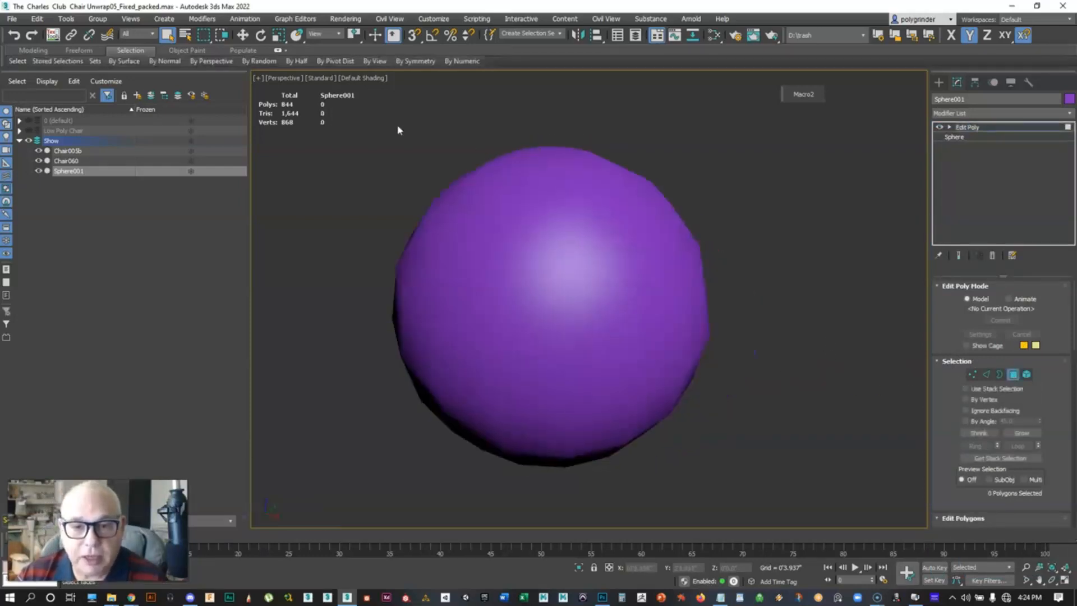
drag(397, 130, 753, 318)
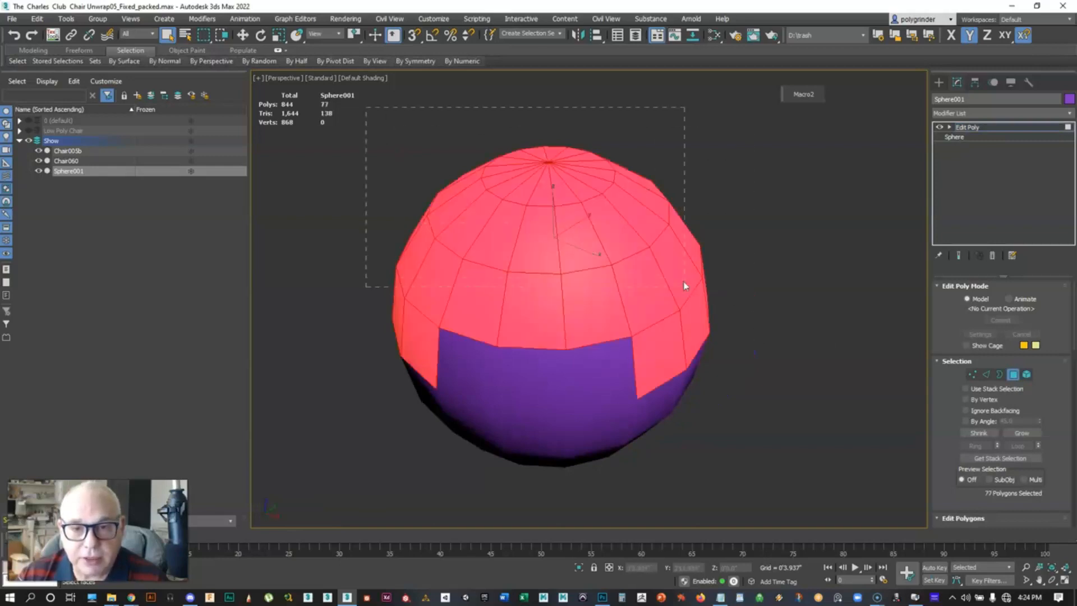
drag(684, 285, 685, 286)
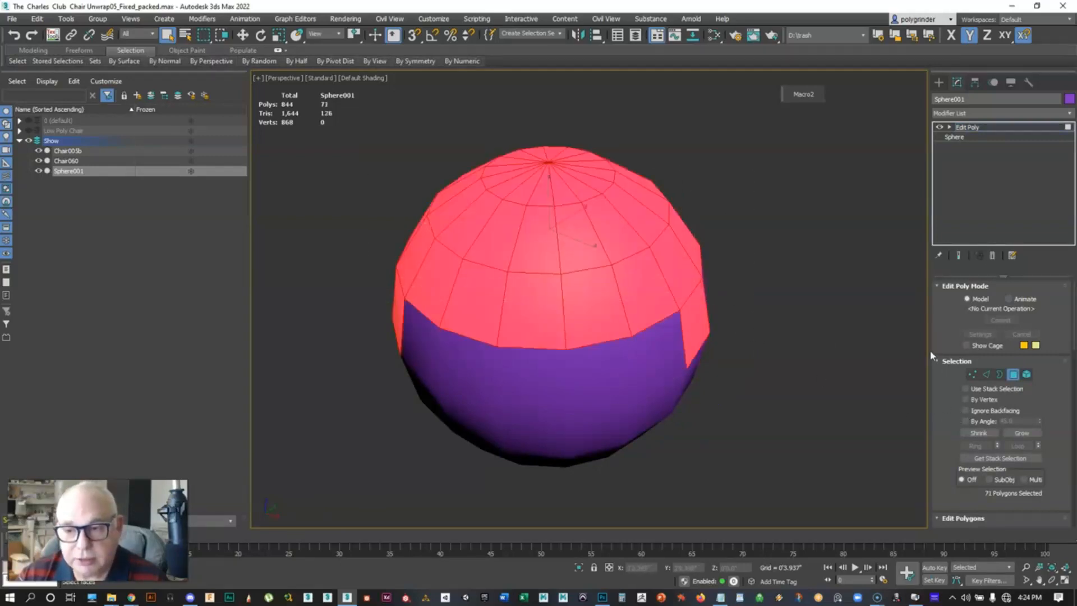
Widen the command panel and auto smooth the selected polygons with a threshold of 15, then deselect
drag(929, 339, 802, 339)
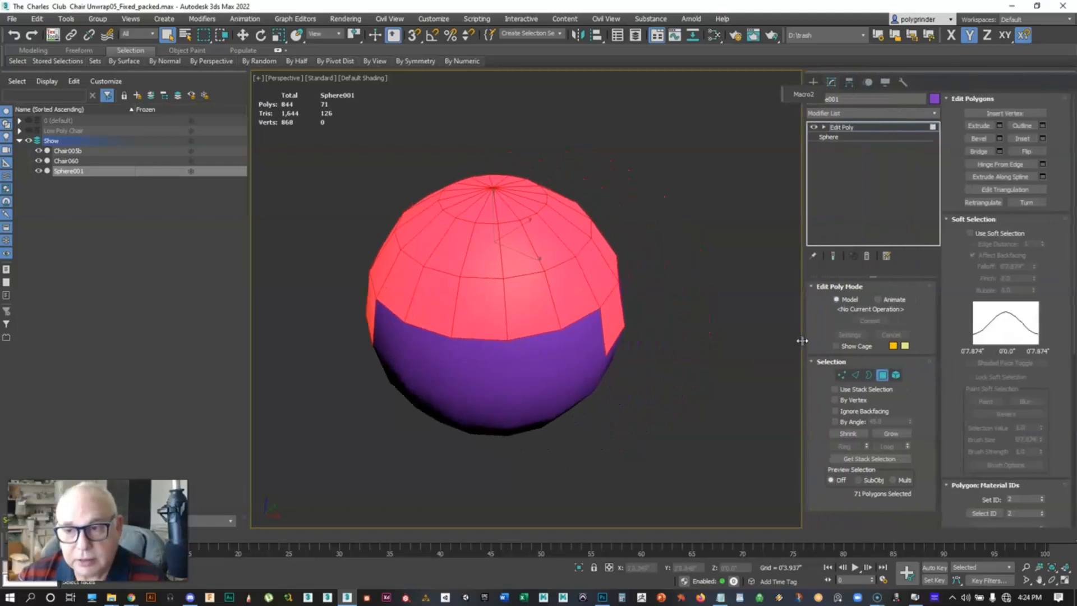
click(979, 219)
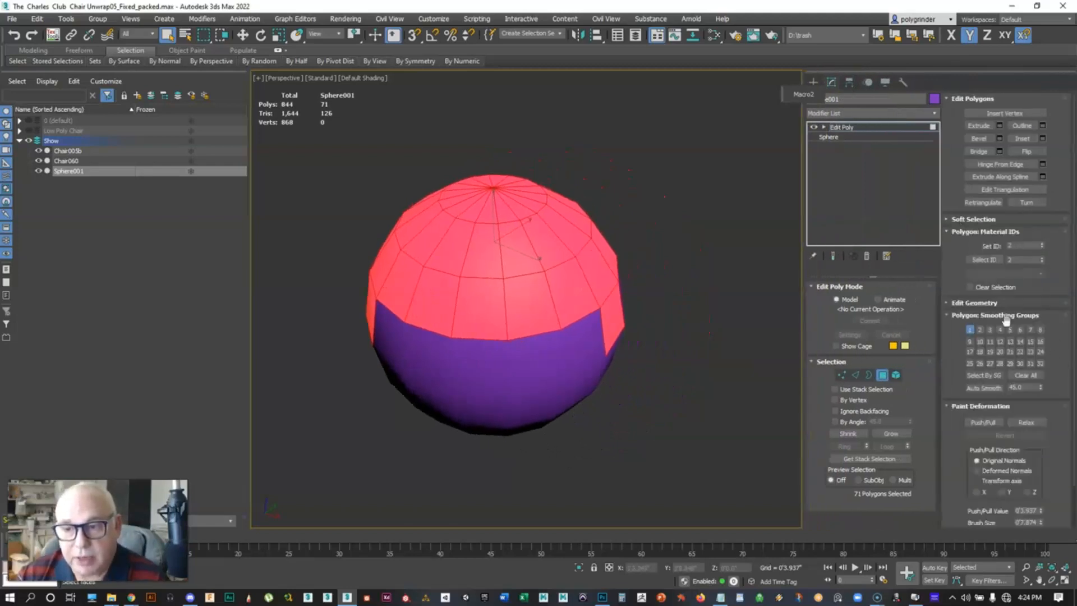
click(1025, 387)
text(15)
click(983, 387)
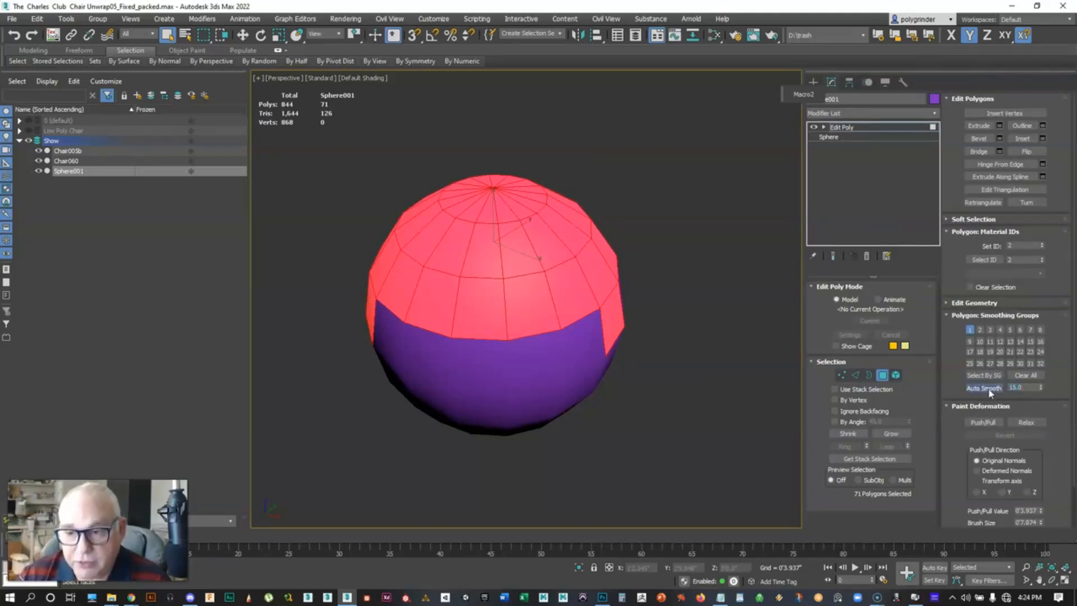
click(689, 370)
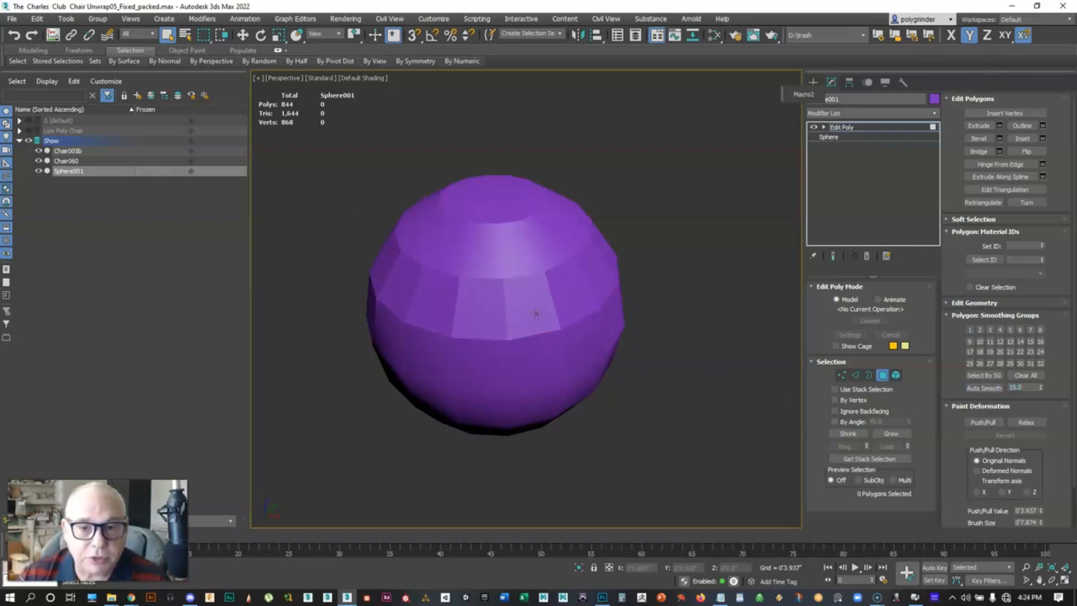
Select all the sphere's polygons and auto smooth them with a threshold of 5, then deselect
scroll(536, 314, up, 3)
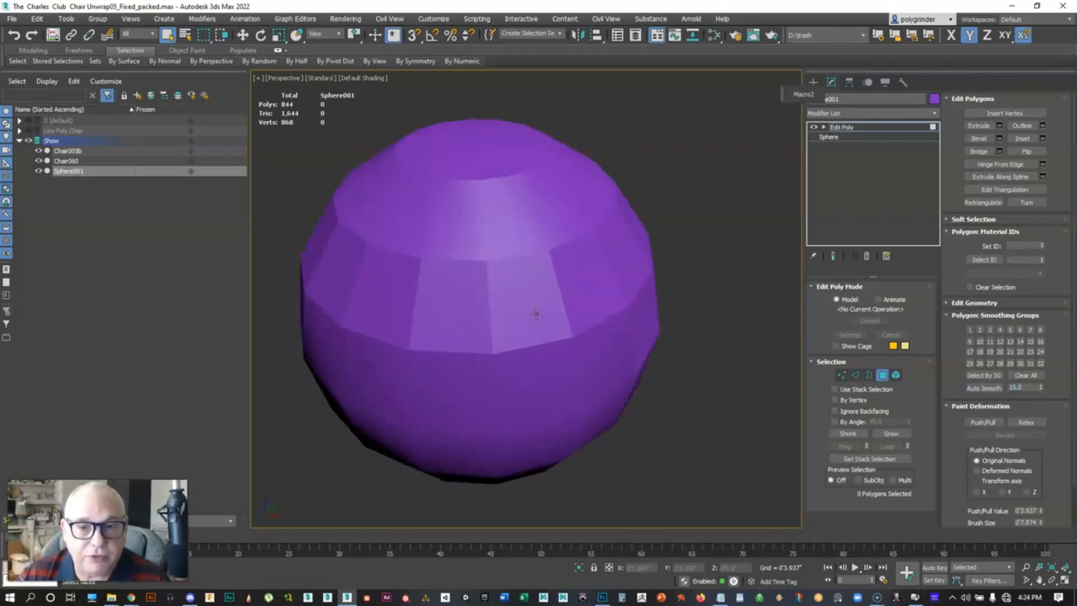
key(F4)
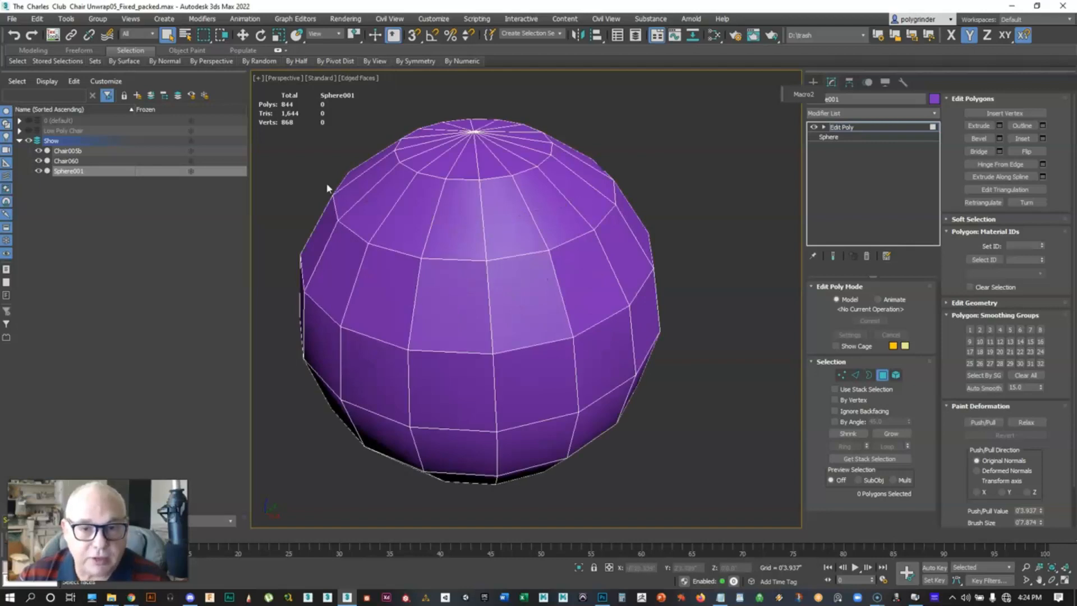
key(F4)
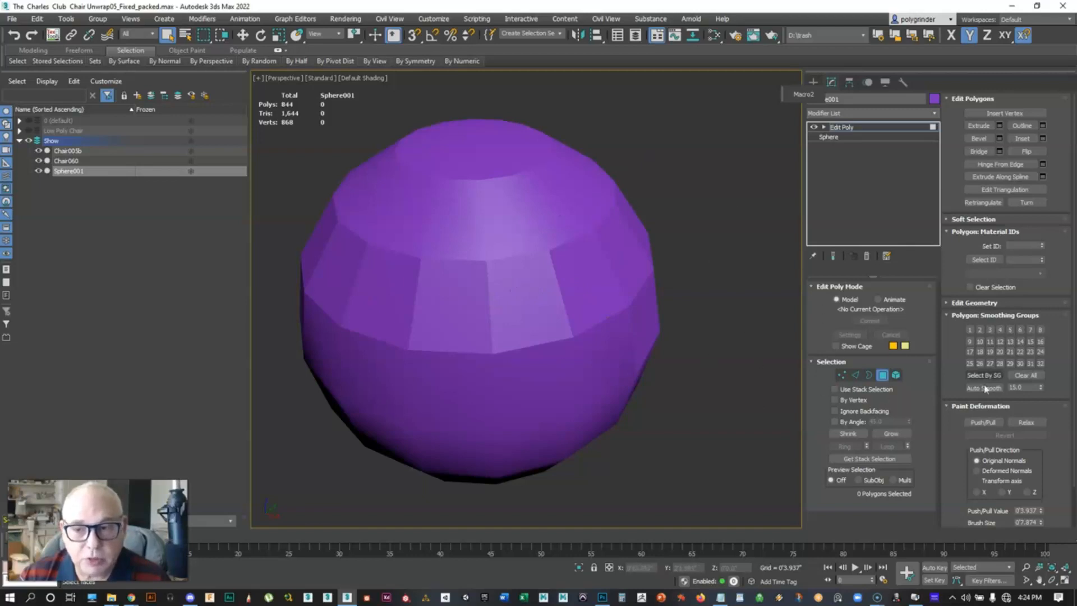
scroll(713, 292, down, 4)
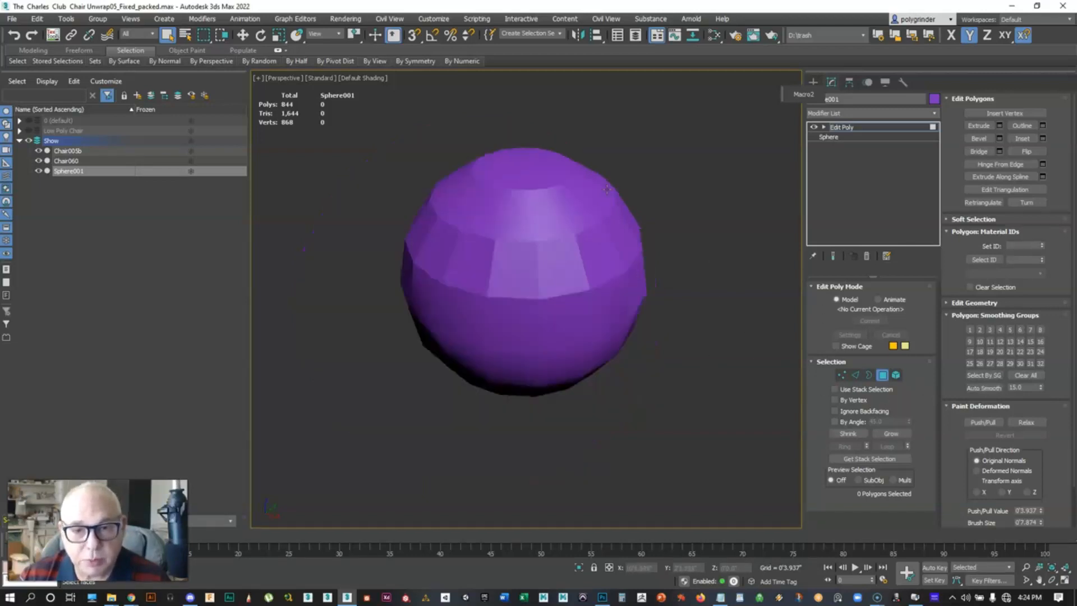
drag(263, 175, 790, 498)
double_click(1026, 388)
text(5)
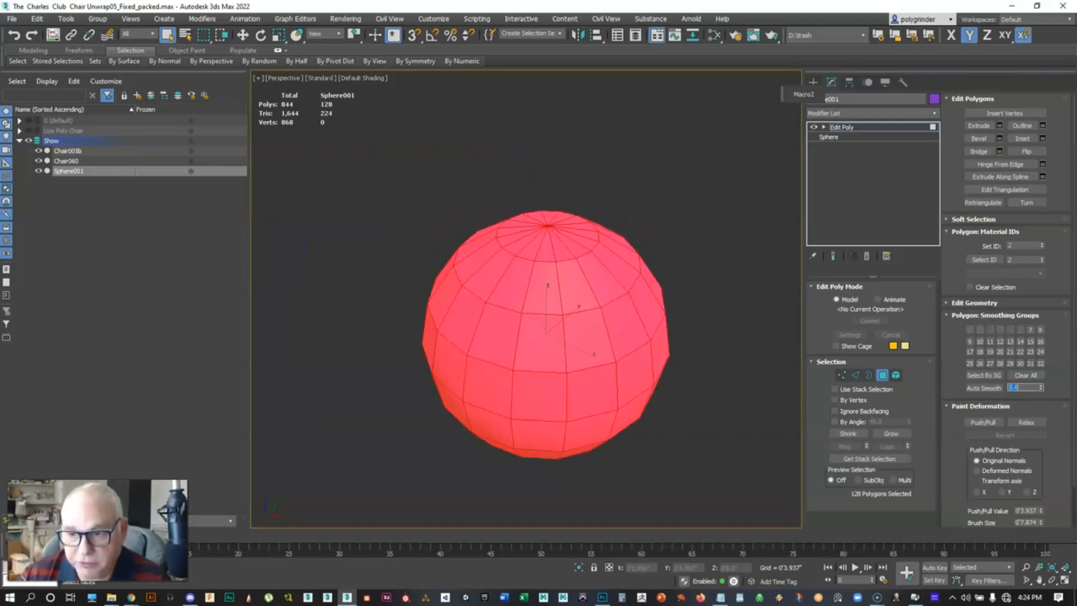
click(984, 388)
click(765, 329)
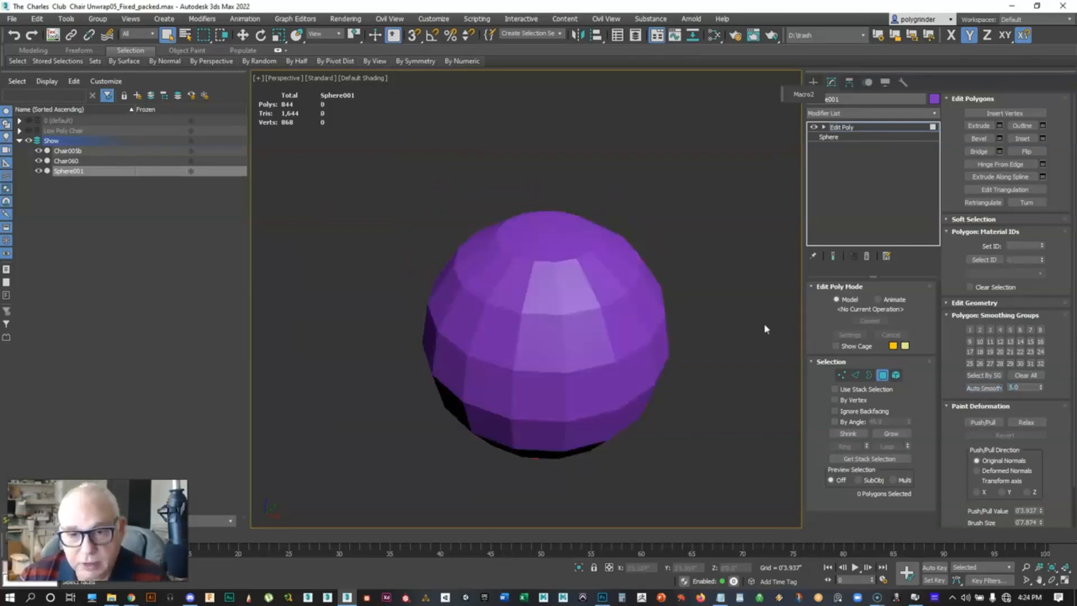
Toggle edged faces display to examine the sphere's faceted shading
scroll(561, 368, up, 4)
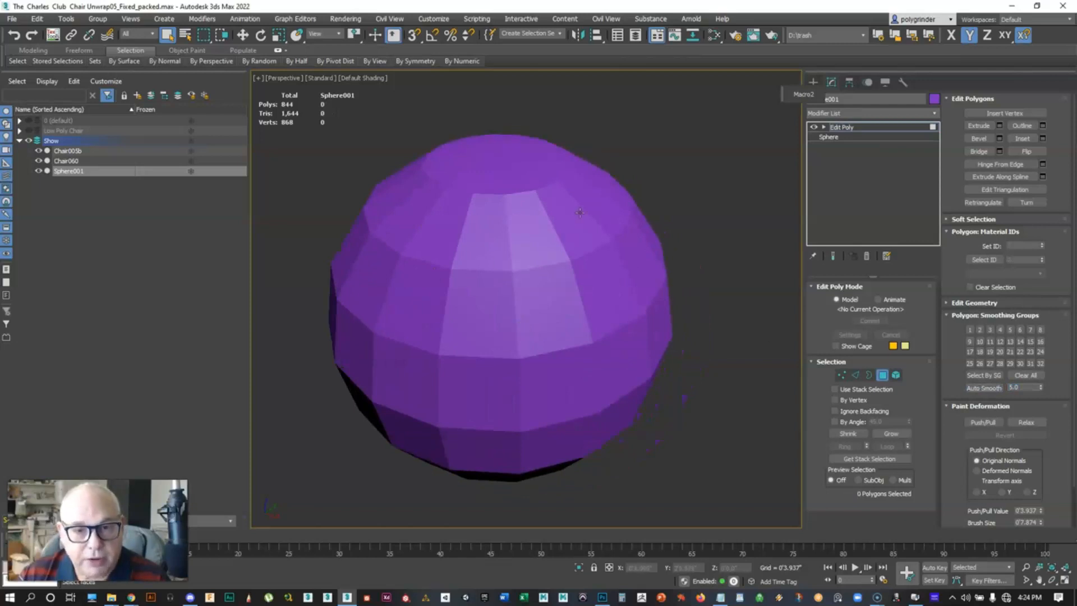
key(F4)
key(F4)
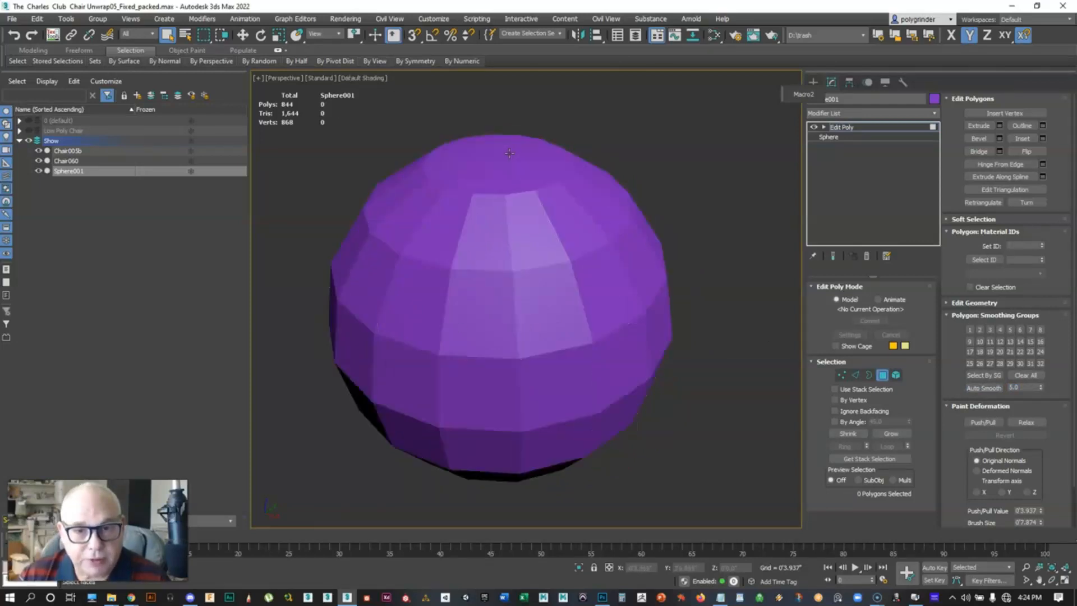
key(F4)
key(F4)
key(F4)
scroll(538, 266, down, 2)
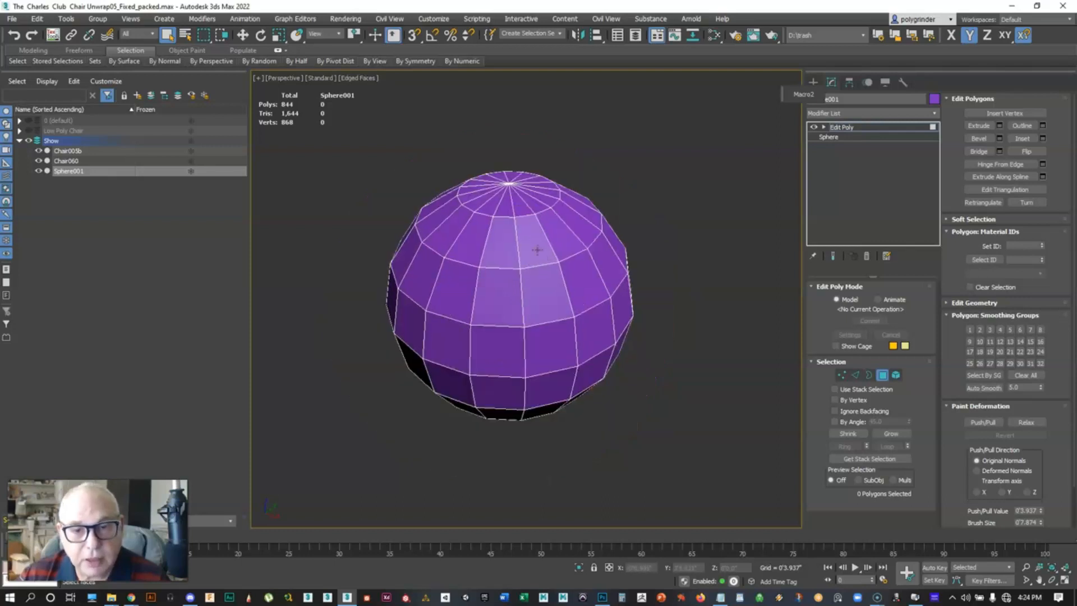
Select all the sphere's polygons and auto smooth them with a threshold of 180, then deselect
drag(341, 128, 679, 487)
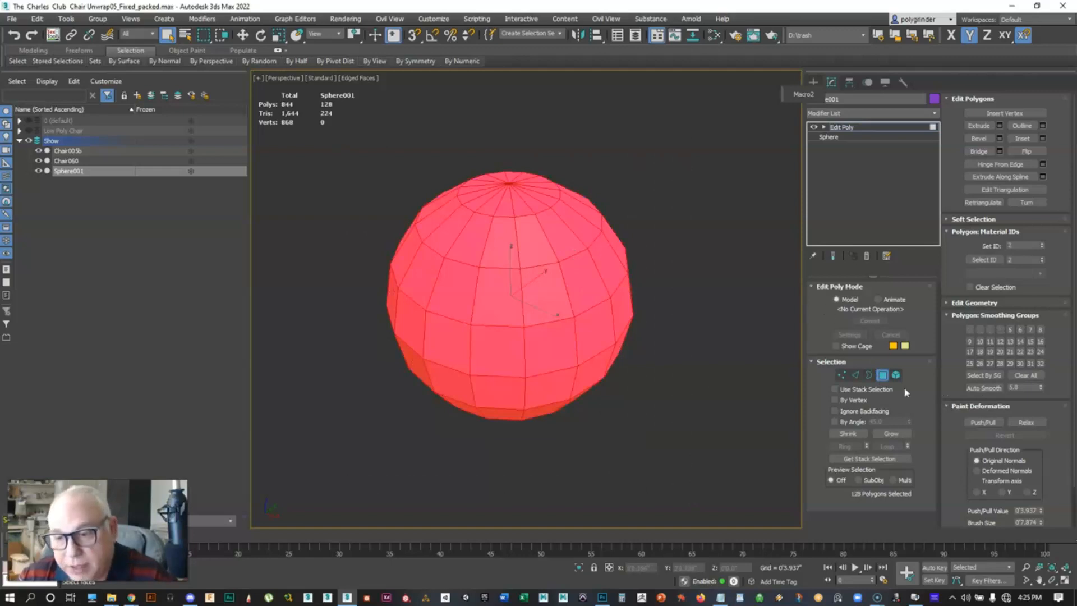
double_click(1018, 388)
text(180)
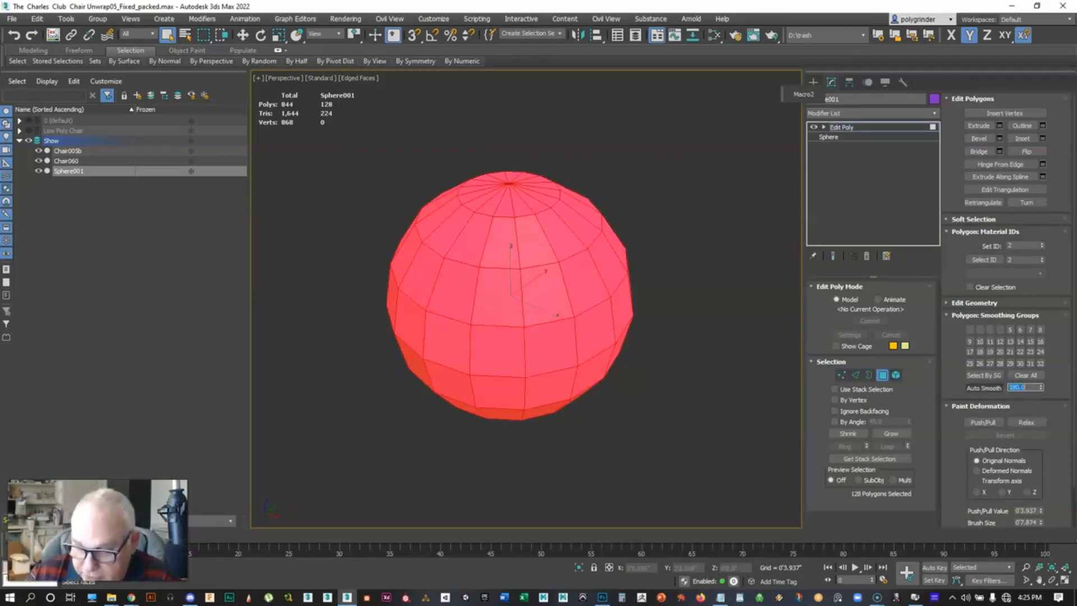
click(983, 388)
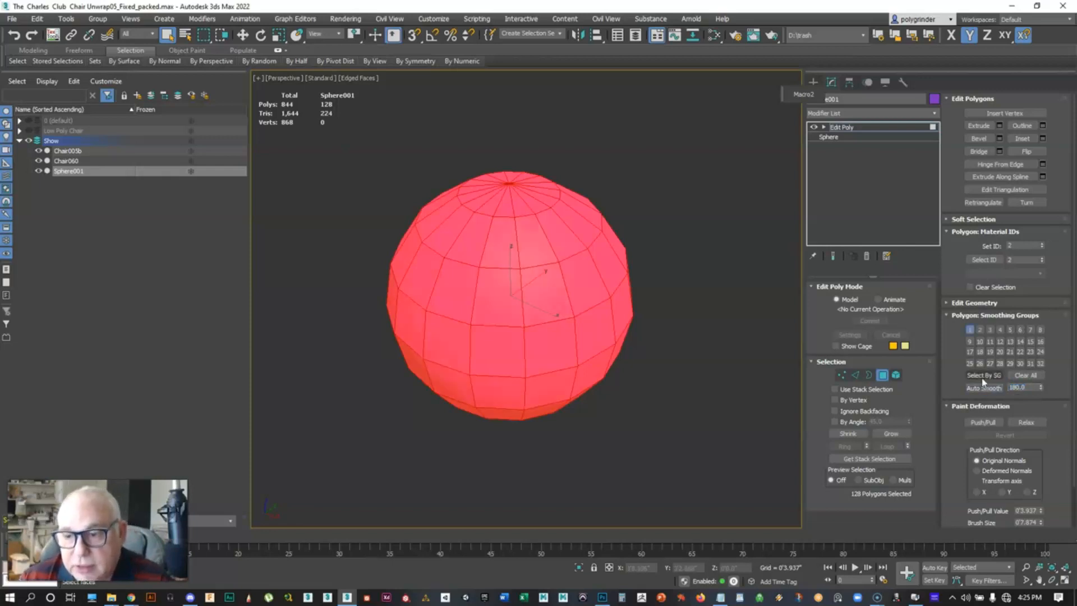
click(701, 363)
Toggle edged faces display repeatedly to examine the fully smoothed sphere
key(F4)
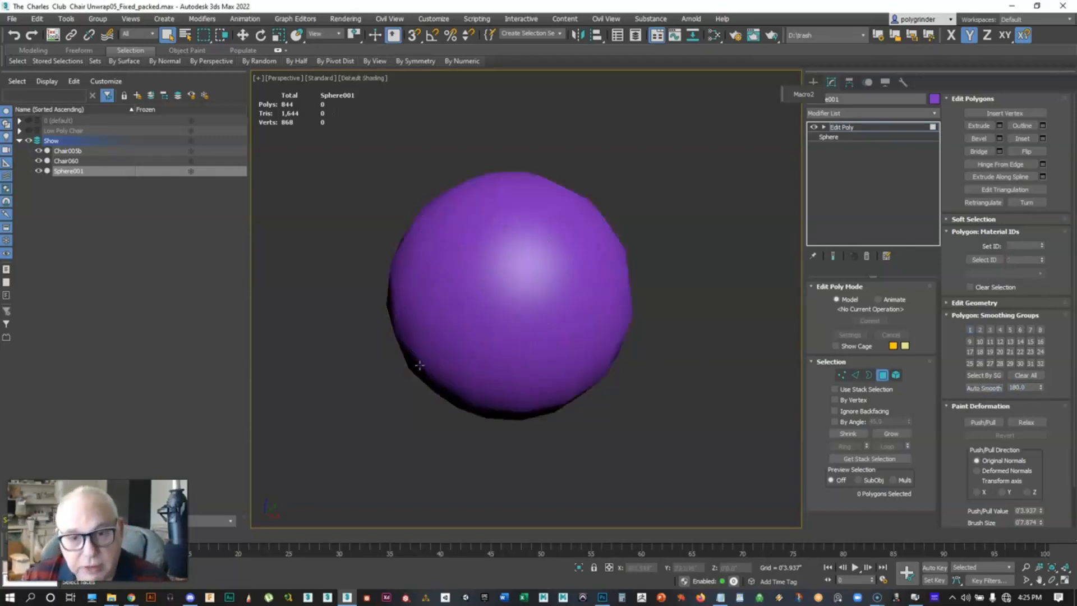
key(F4)
key(F4)
key(F4)
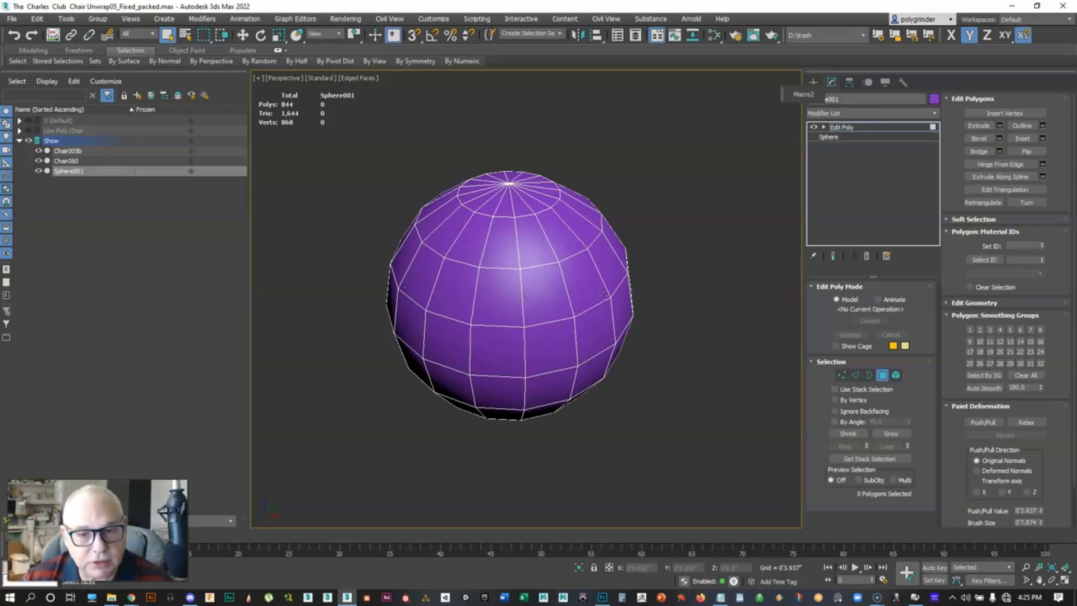
key(F4)
key(F4)
key(F4)
key(F4)
key(F4)
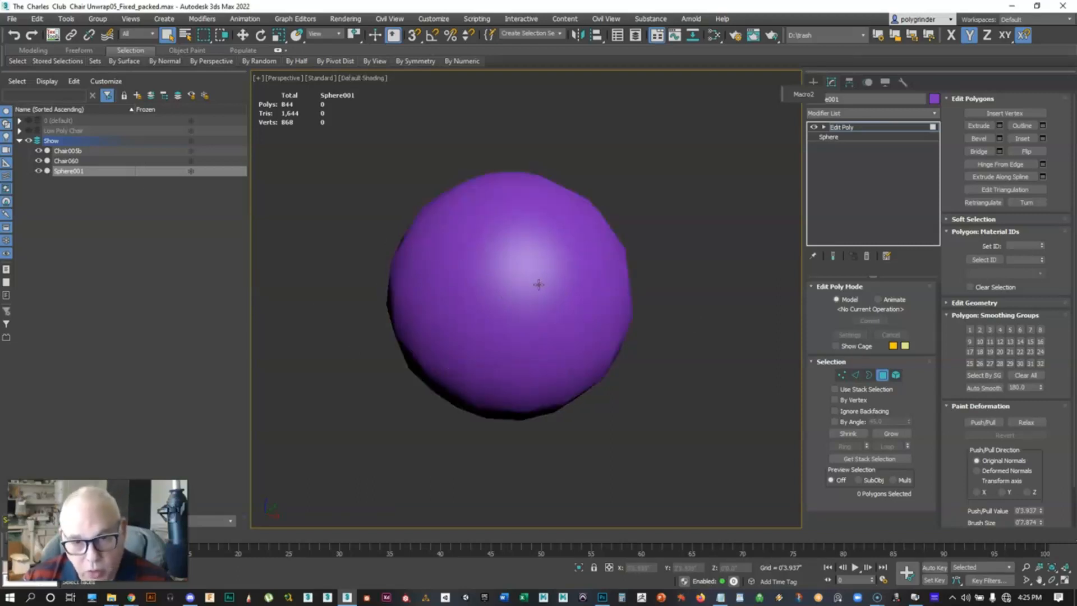
key(F4)
key(F4)
key(F4)
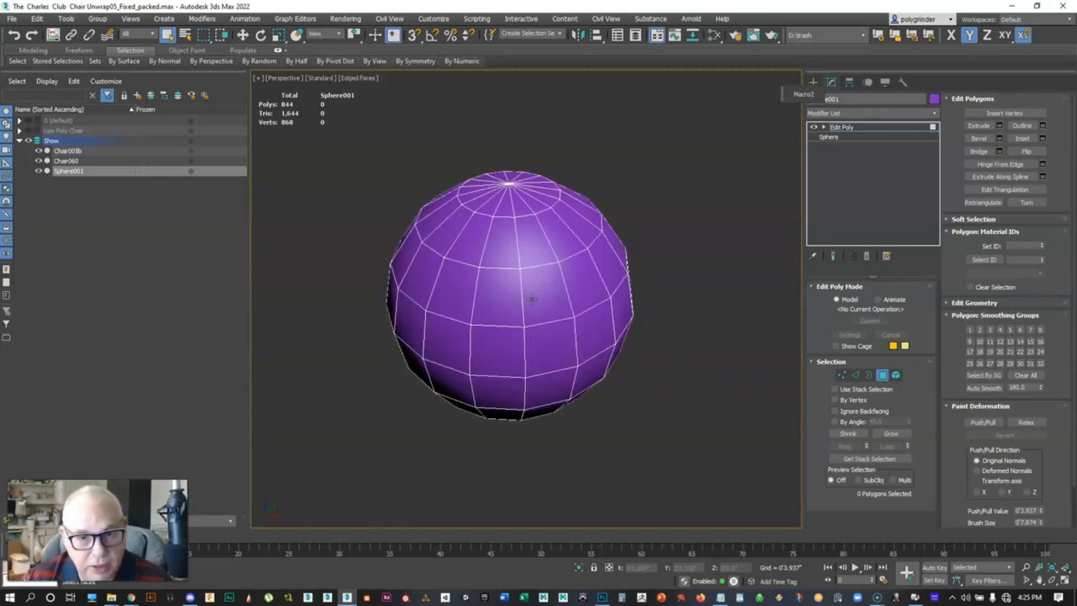
Leave polygon mode on the sphere and turn off edged faces display
scroll(530, 296, down, 4)
middle_drag(523, 293, 700, 281)
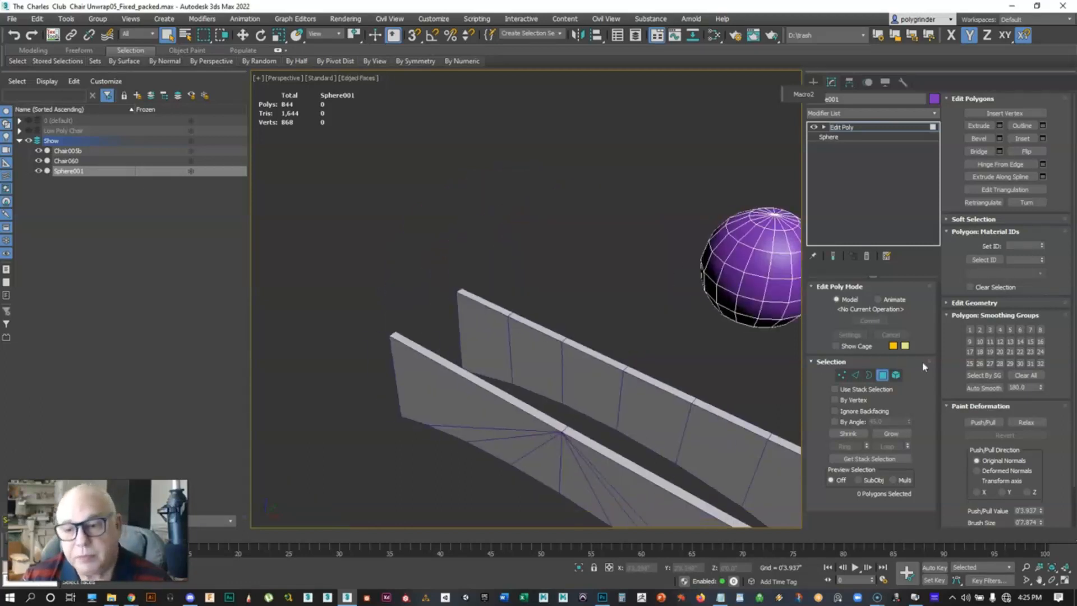
click(884, 374)
click(742, 345)
click(742, 299)
key(F4)
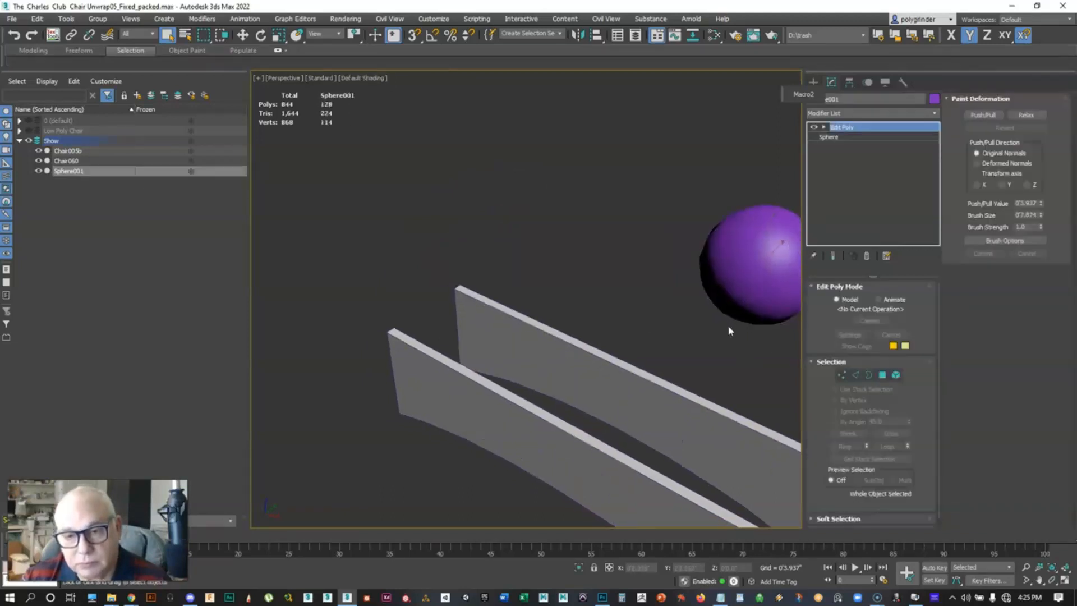
Select the Chair005b panel and switch to polygon mode
middle_drag(730, 330, 650, 270)
click(496, 373)
scroll(505, 365, up, 6)
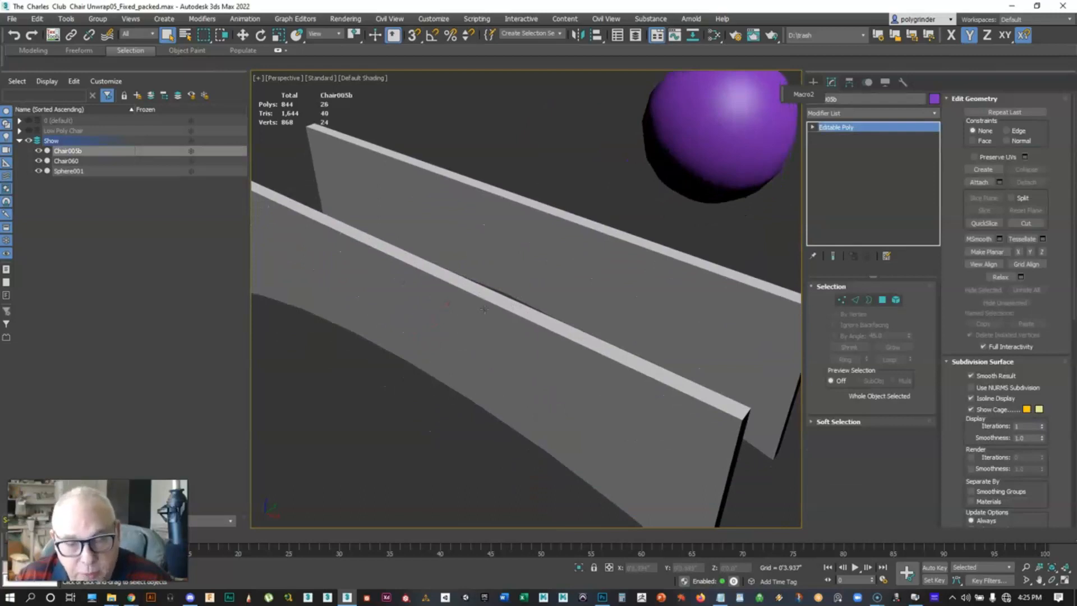
click(881, 300)
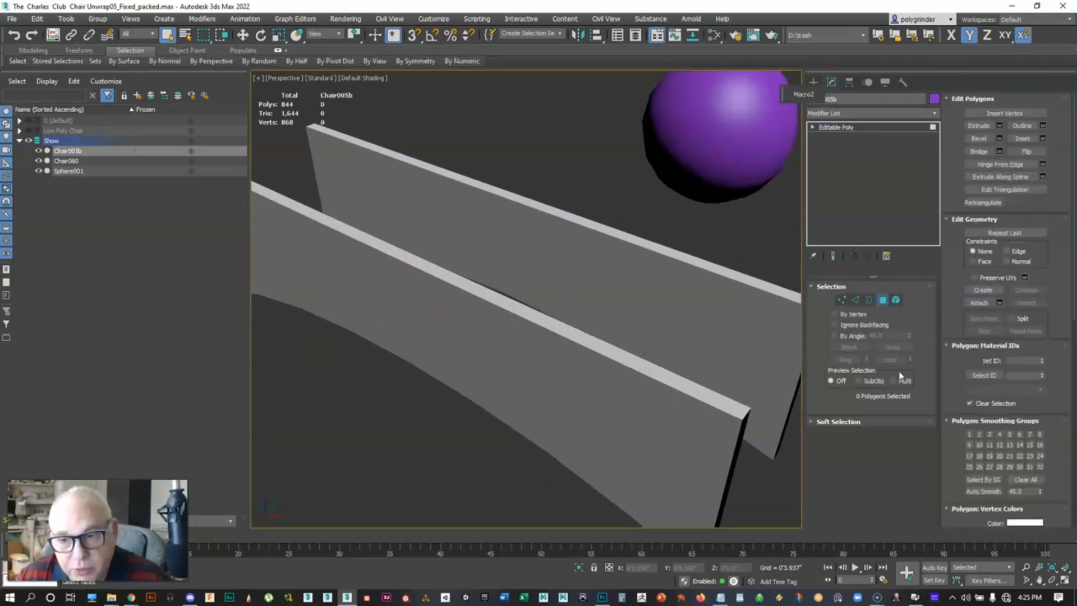
Select the Chair005b panel's polygons belonging to smoothing group 1 using Select By SG
drag(960, 352, 961, 224)
click(992, 317)
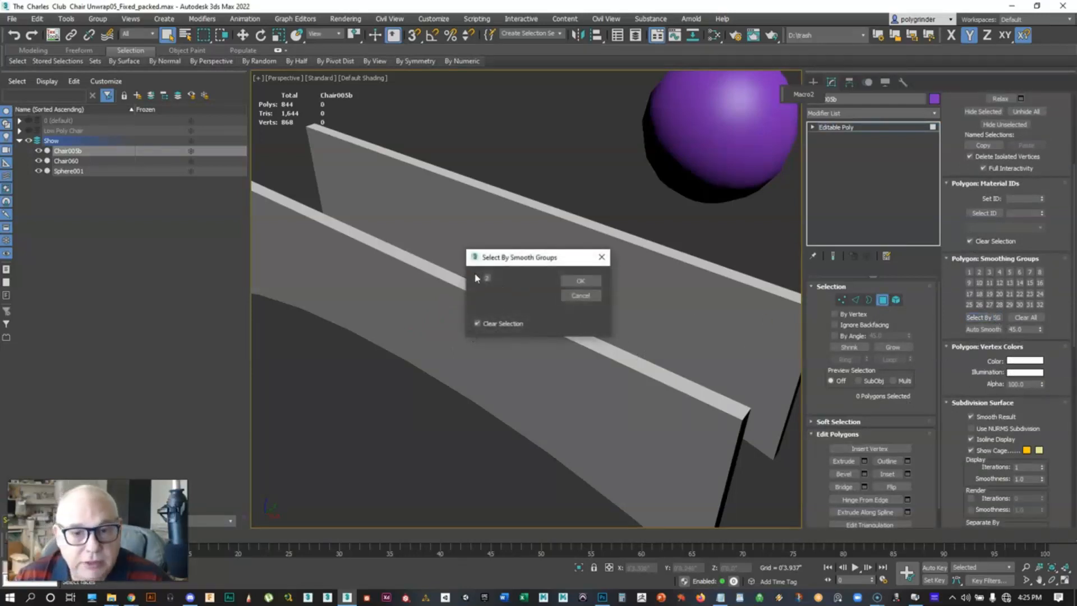
drag(507, 261, 525, 210)
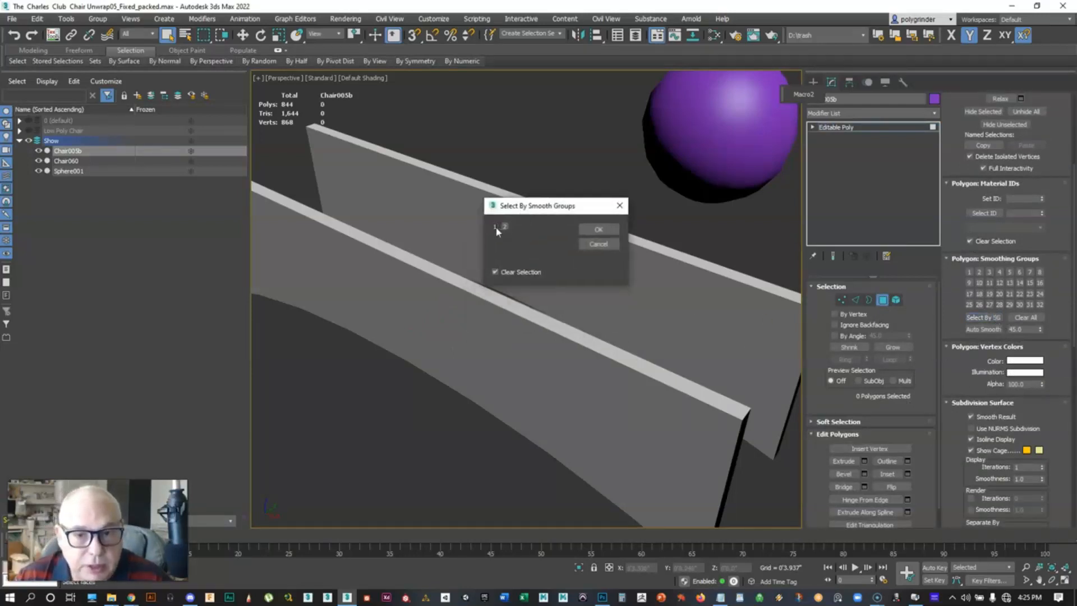
click(494, 227)
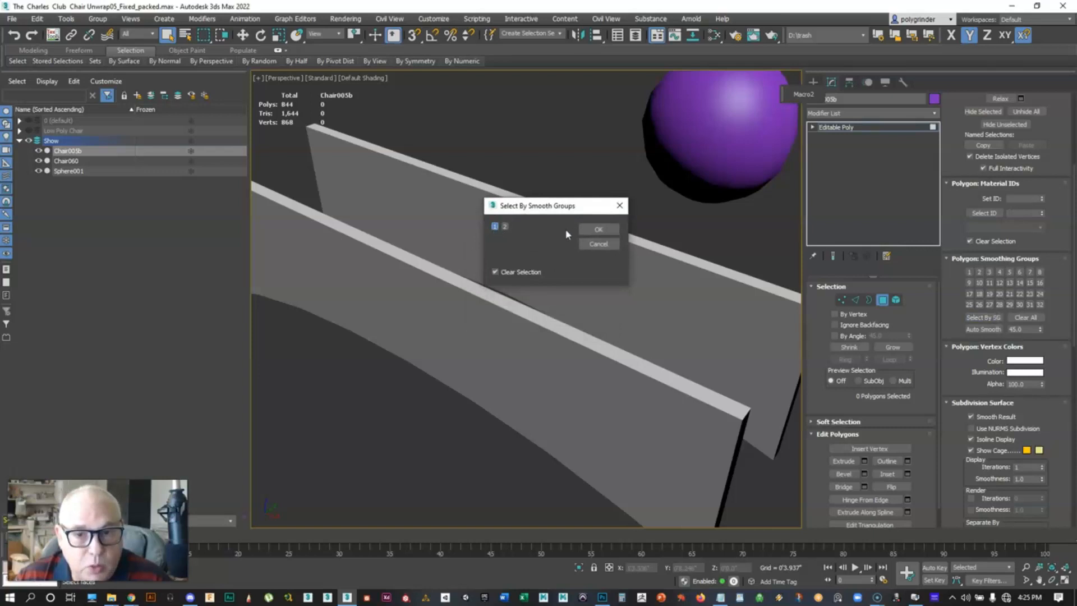
click(598, 229)
alt+middle_drag(550, 297, 593, 308)
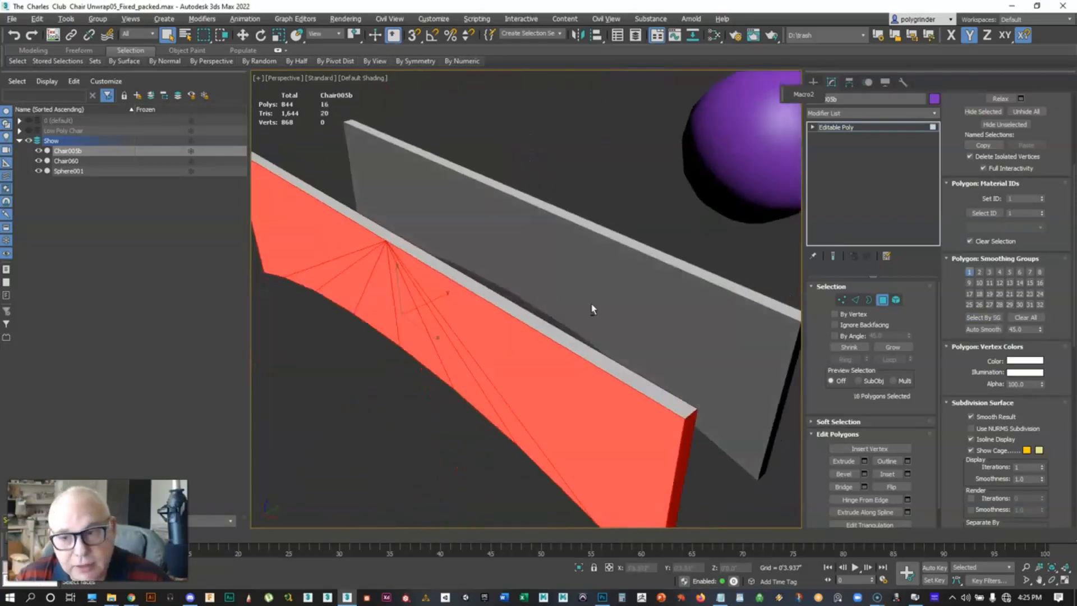
Select the panel's polygons belonging to smoothing group 2 instead of group 1 using Select By SG
click(984, 317)
click(494, 226)
click(505, 226)
click(598, 229)
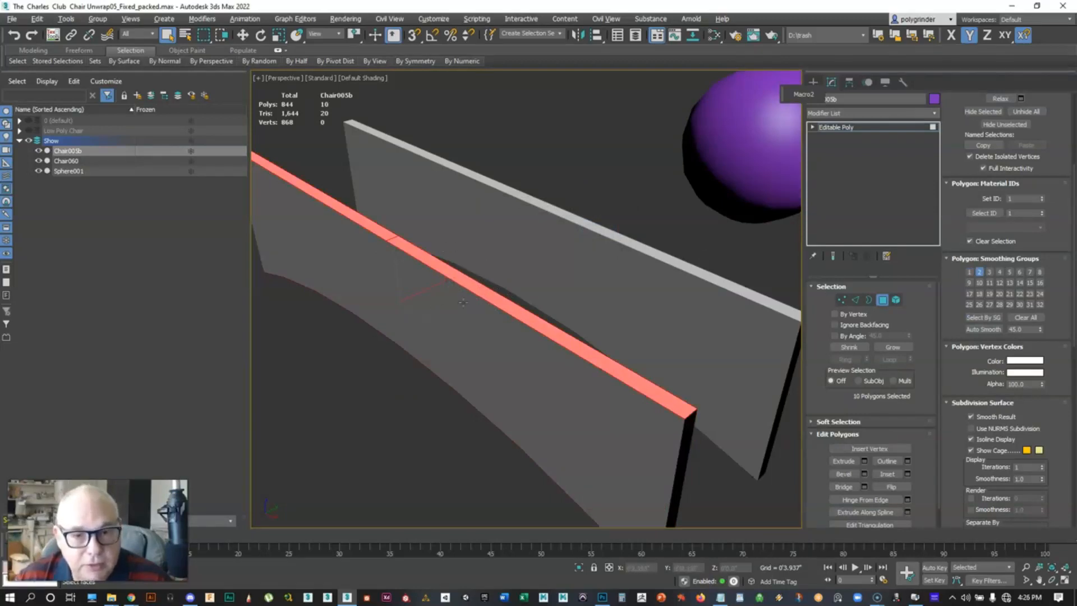
Exit polygon sub-object mode on the Chair005b panel
scroll(464, 305, down, 2)
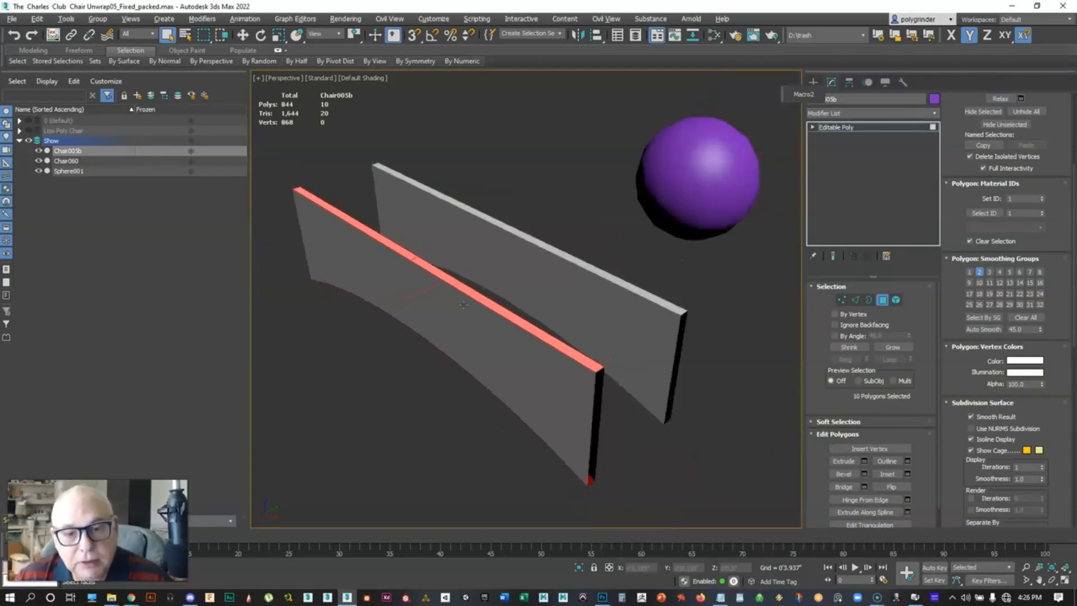
click(883, 300)
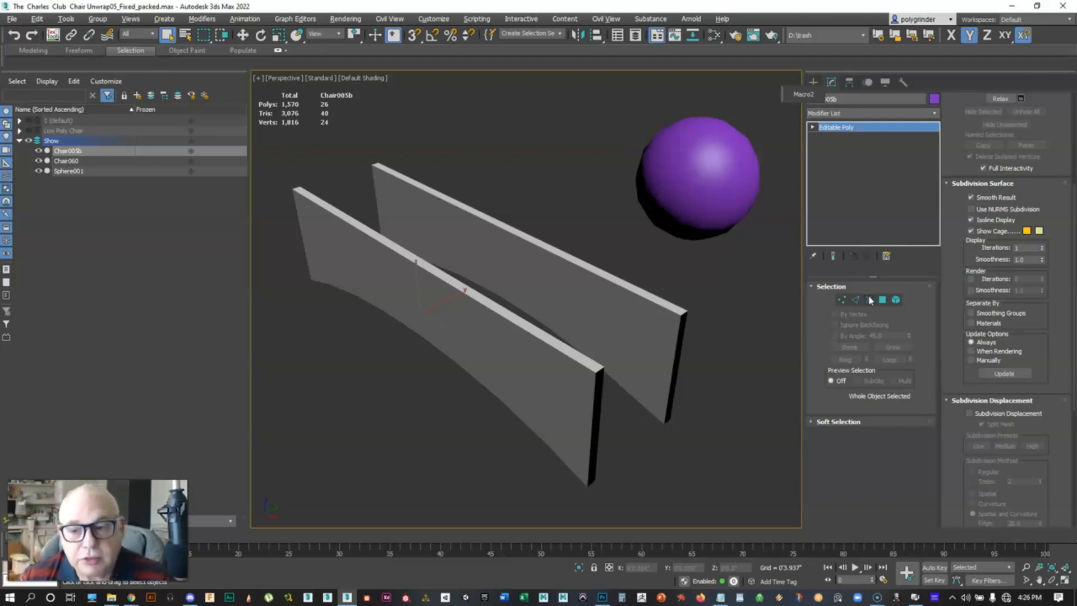
click(882, 300)
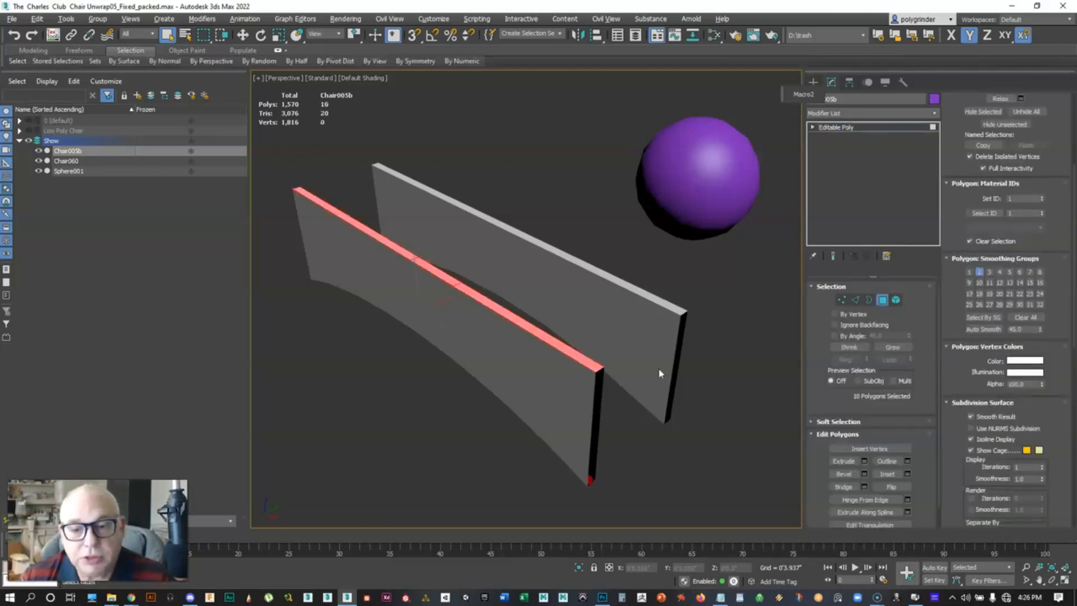
click(883, 301)
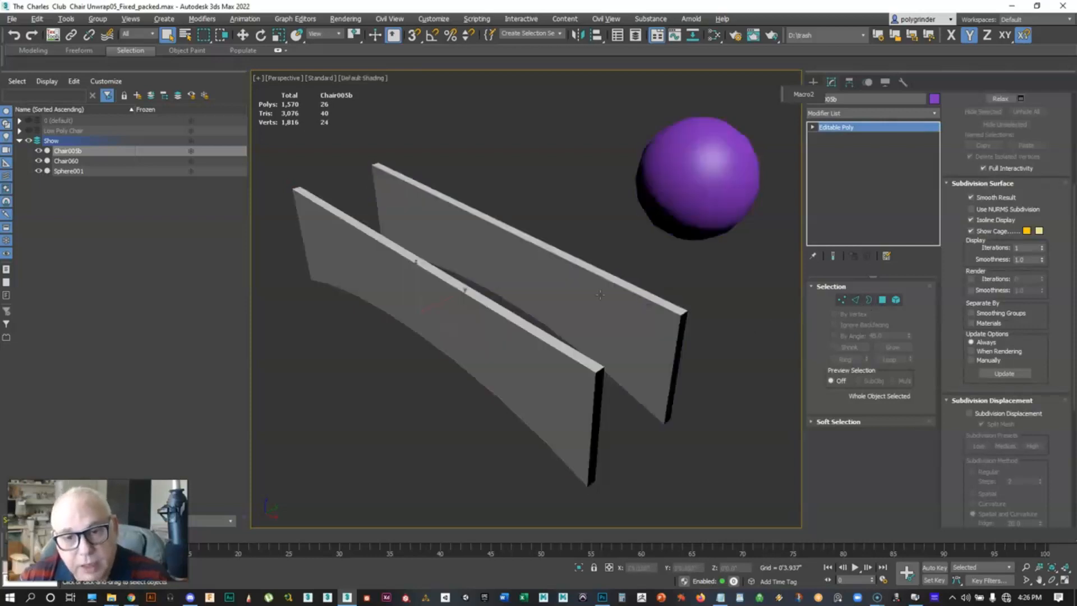
Turn on edged faces display and select both chair panels, Chair060 and Chair005b
click(599, 294)
key(F4)
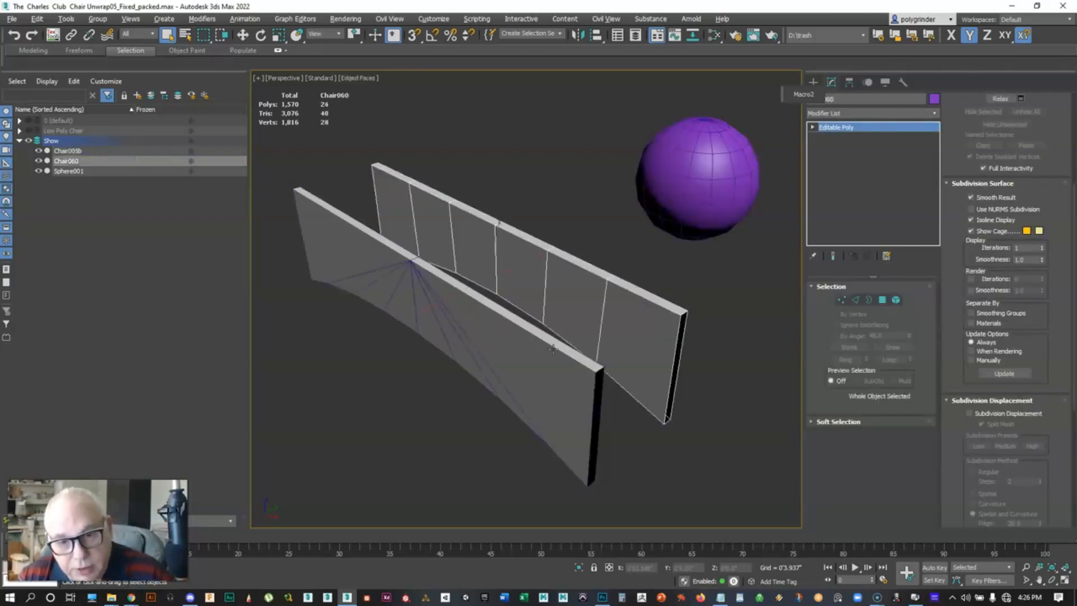
ctrl+click(552, 350)
Add an Edit Poly modifier to both selected chair panels
click(935, 112)
drag(935, 156, 937, 233)
click(845, 278)
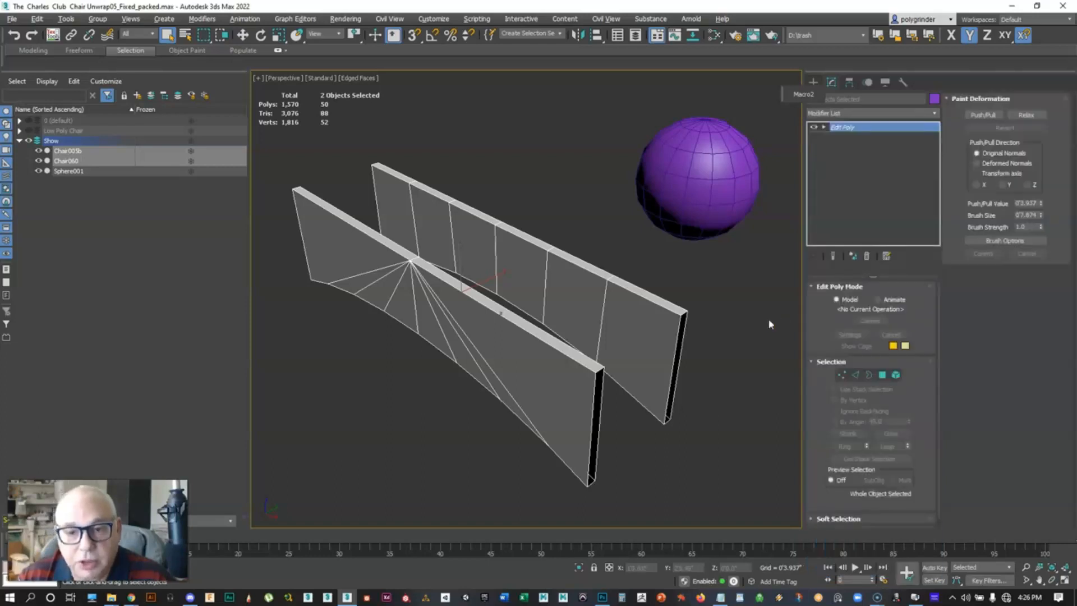
Select all polygons of both panels, auto smooth them with a threshold of 180, then deselect and hide edged faces
click(882, 375)
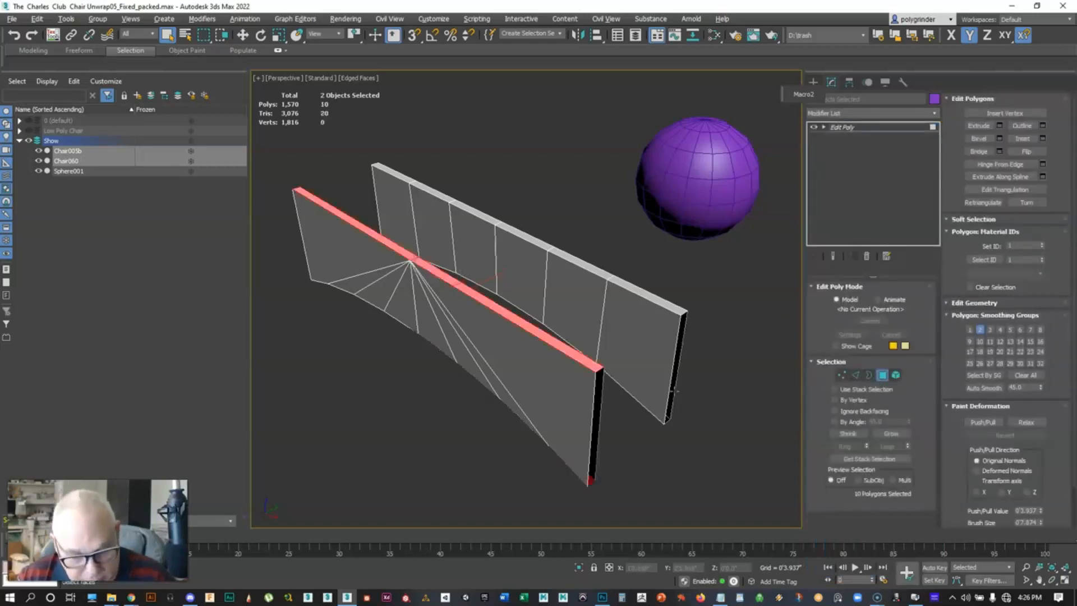
key(ctrl+a)
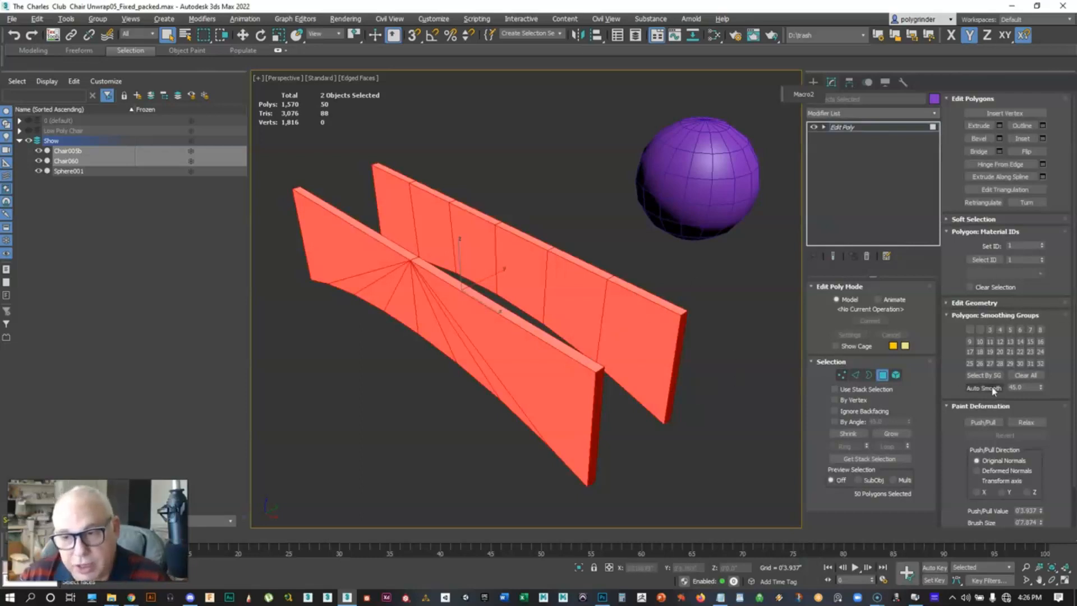
double_click(1024, 387)
text(180)
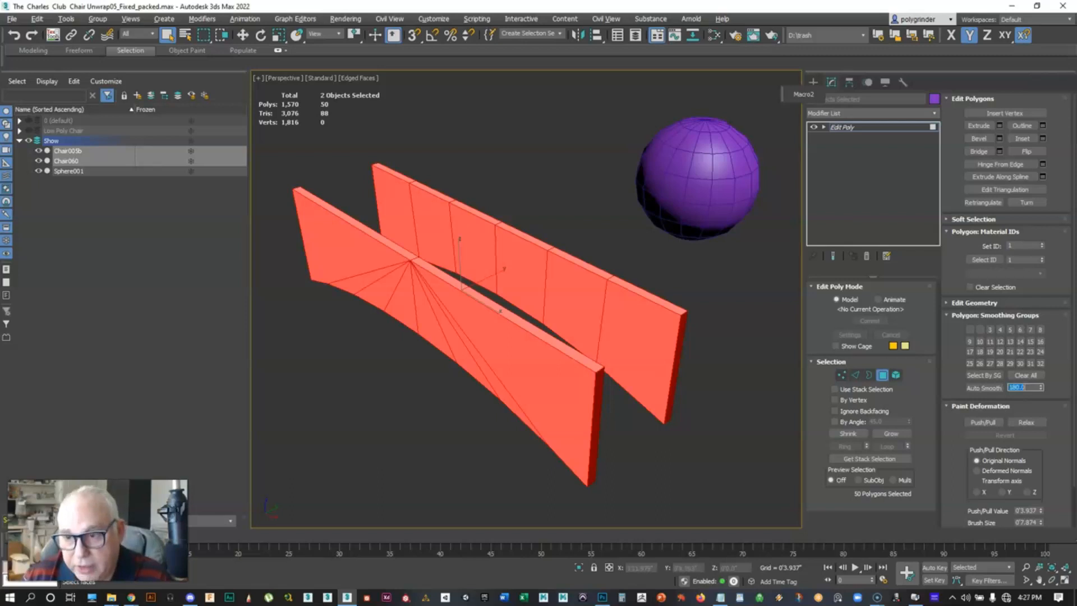
click(983, 388)
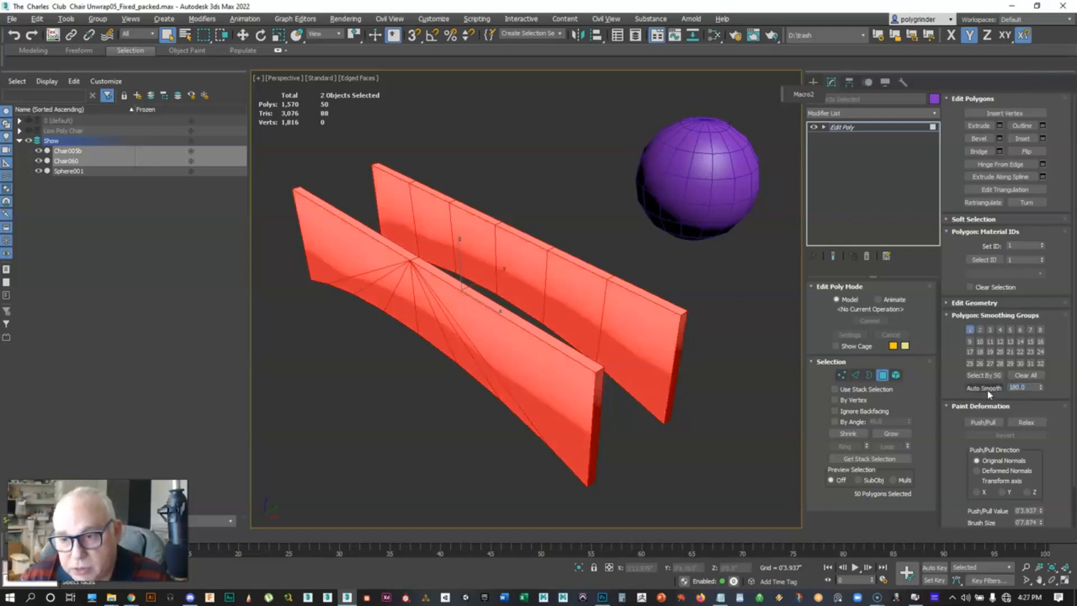
click(759, 337)
key(F4)
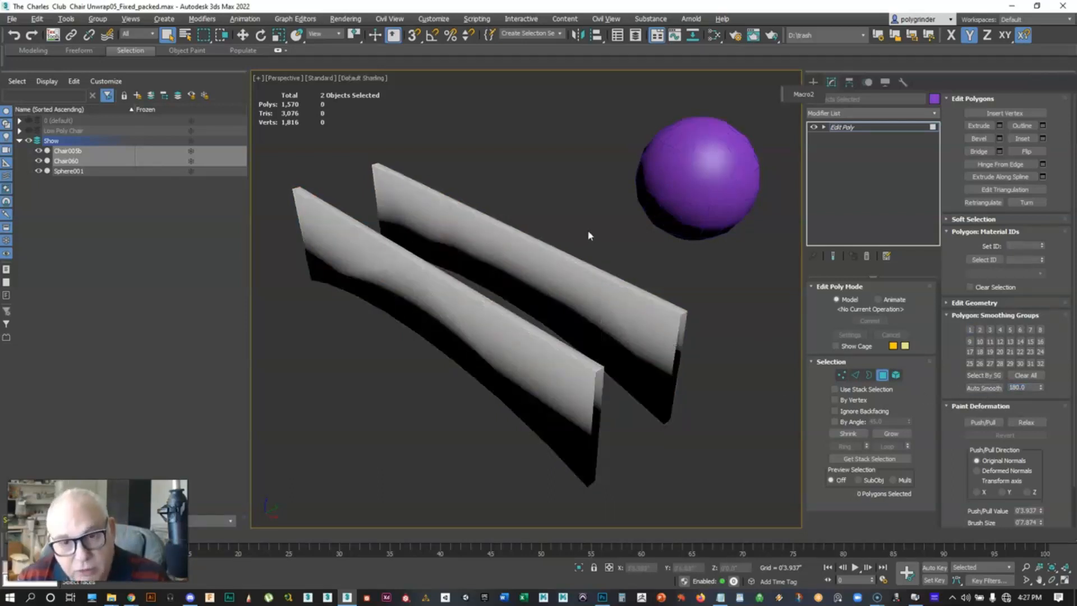
Delete the Edit Poly modifier from both chair panels
mouse_move(540, 253)
alt+middle_down()
mouse_move(398, 235)
mouse_move(469, 275)
mouse_move(539, 248)
mouse_move(551, 265)
alt+middle_up()
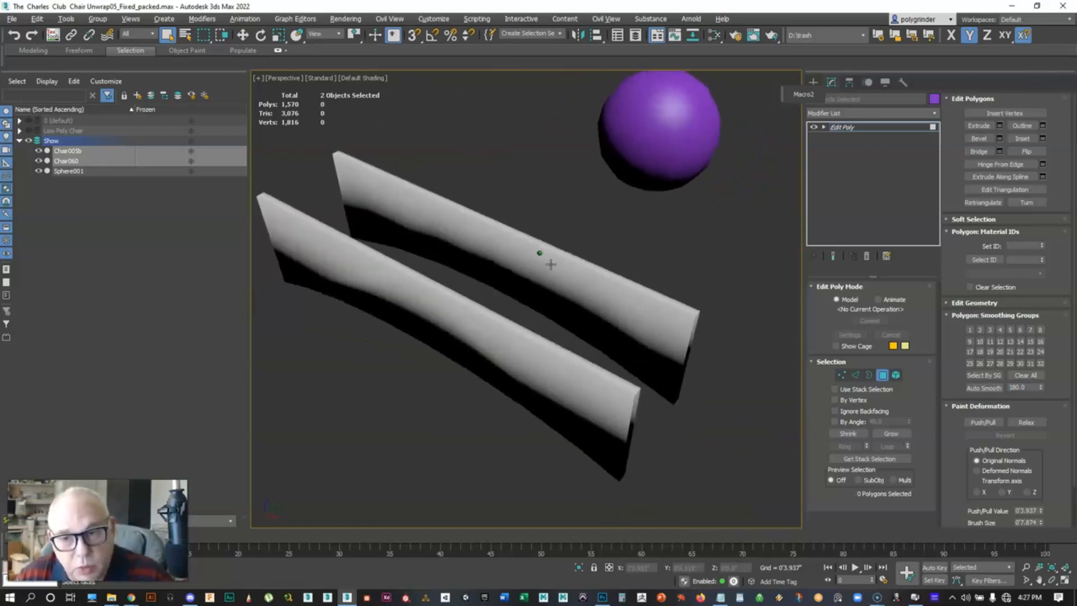
click(867, 256)
alt+middle_drag(615, 307, 637, 312)
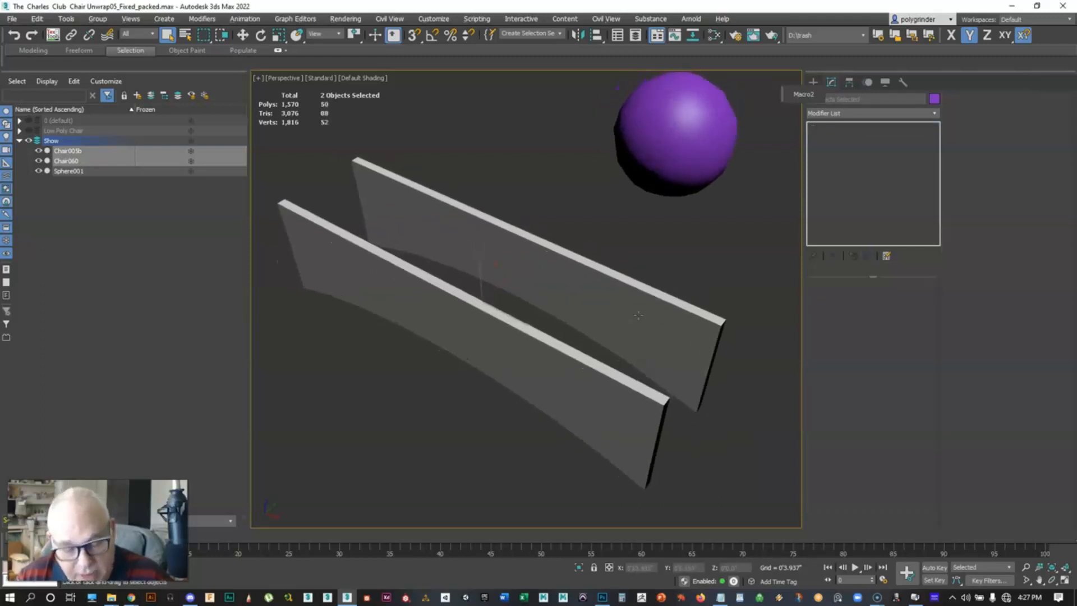
key(F4)
key(F4)
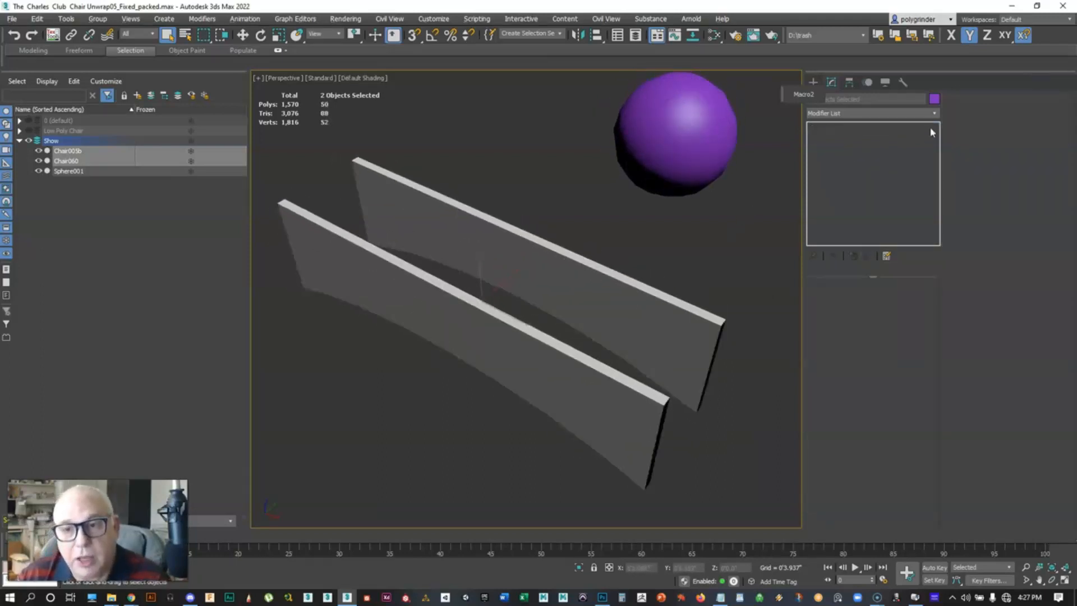
Add a Smooth modifier to both panels with Auto Smooth enabled and a threshold of 180
click(934, 113)
drag(934, 151, 924, 387)
click(827, 384)
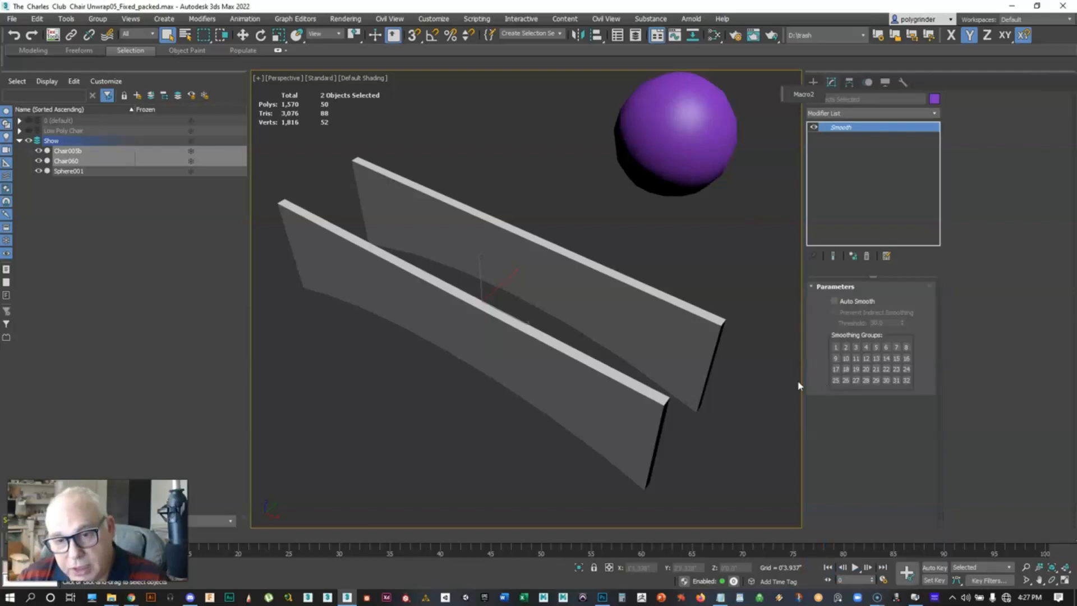
click(835, 301)
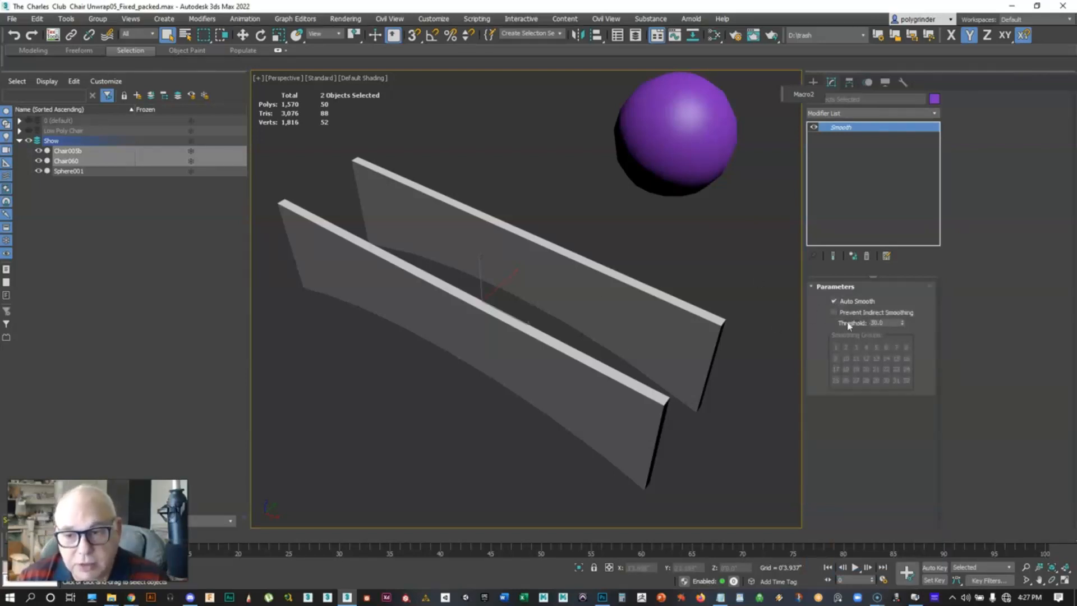
double_click(888, 323)
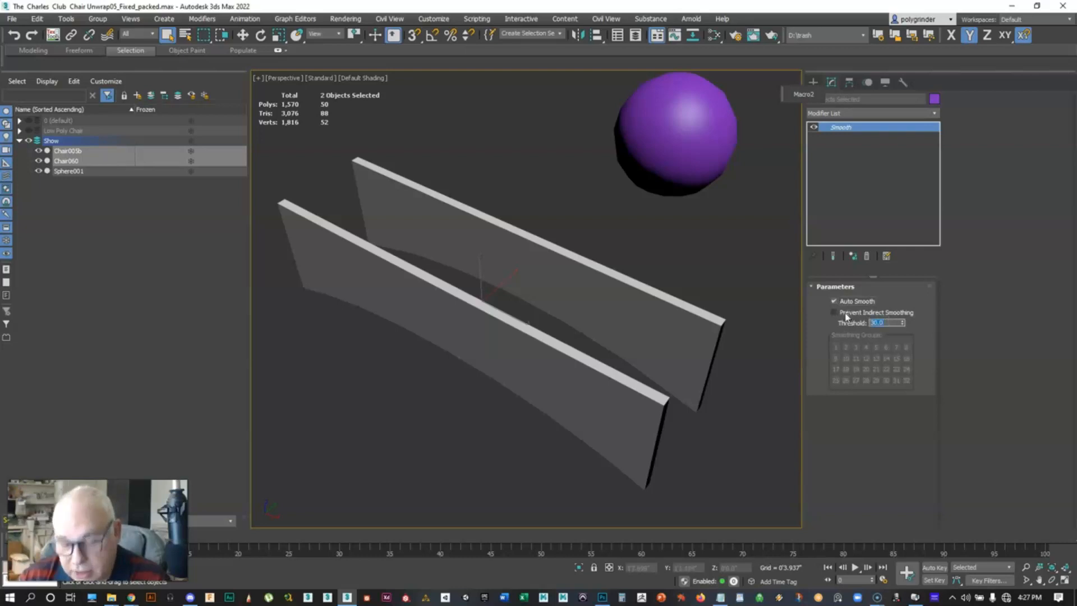
text(180)
key(Return)
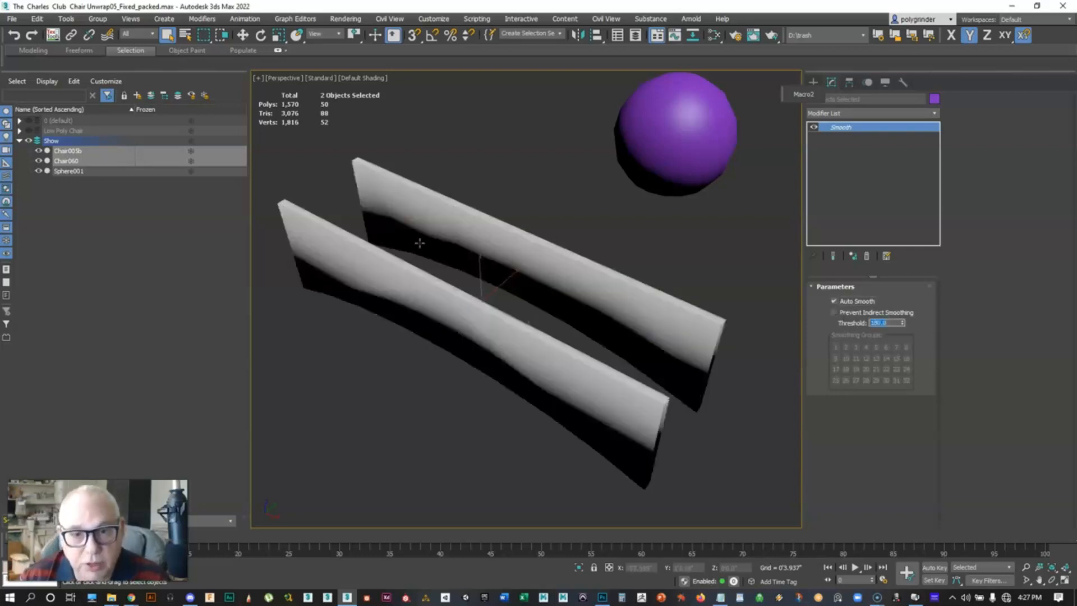
Inspect the smoothed panels' shading up close, toggling edged faces display on and off
alt+middle_drag(499, 332, 497, 243)
scroll(488, 279, up, 3)
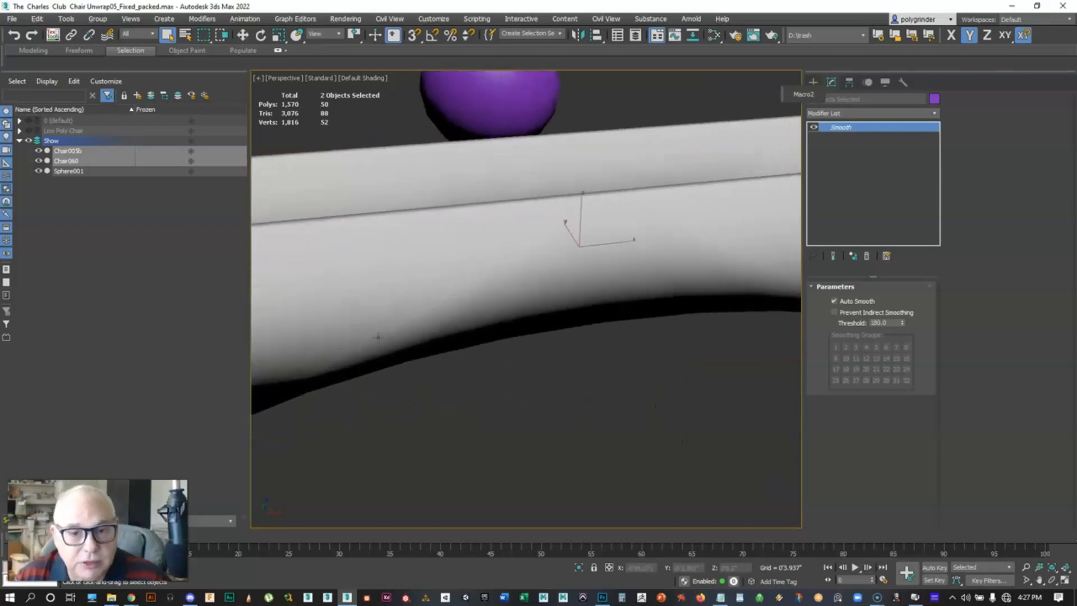
scroll(533, 271, down, 4)
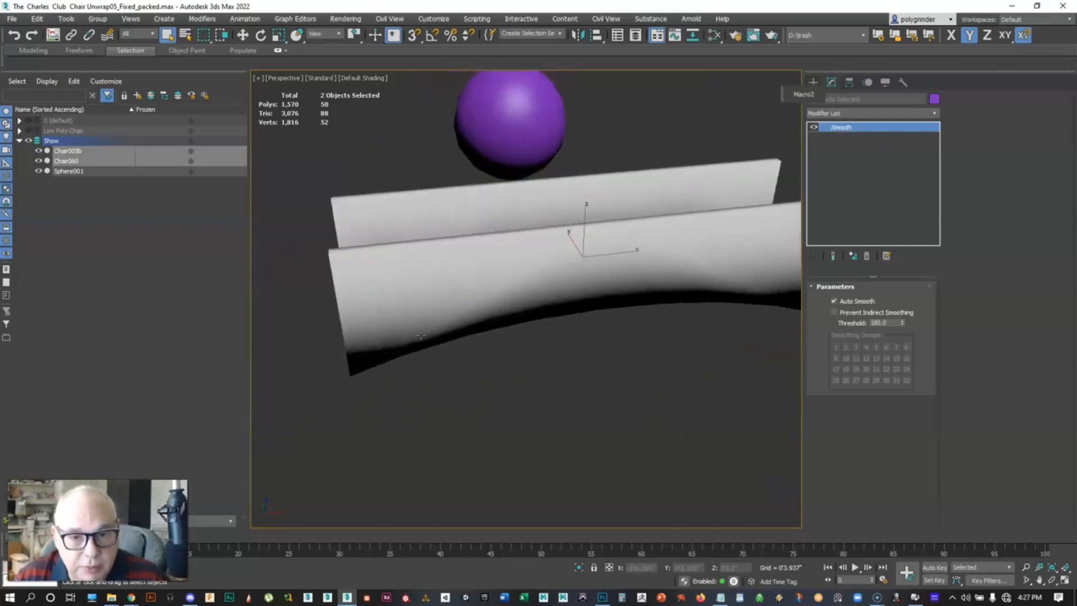
key(F4)
key(F4)
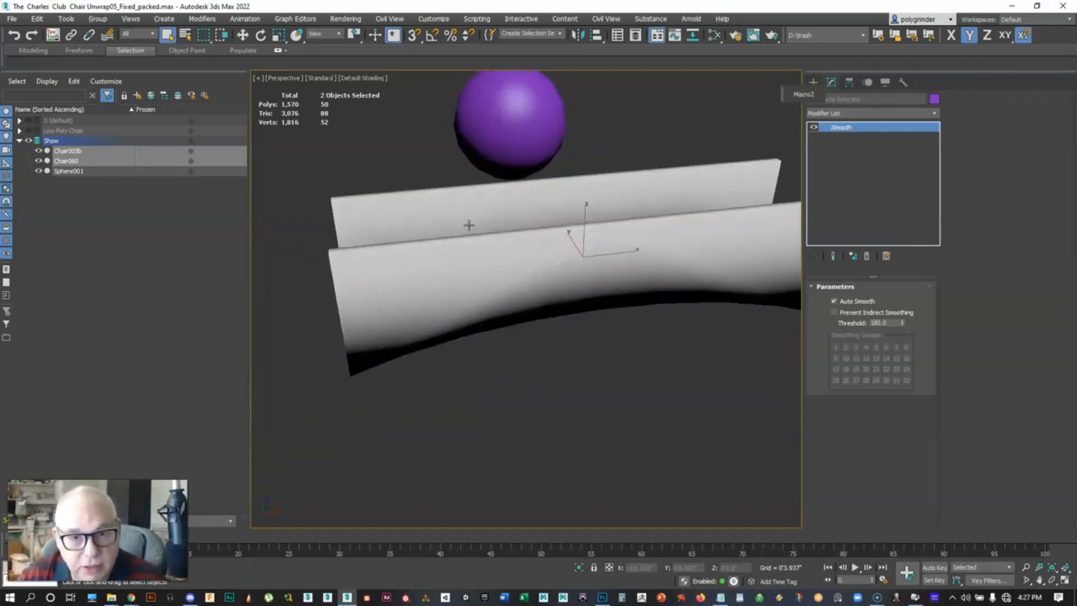
scroll(469, 225, up, 3)
middle_drag(468, 225, 507, 261)
scroll(585, 290, up, 2)
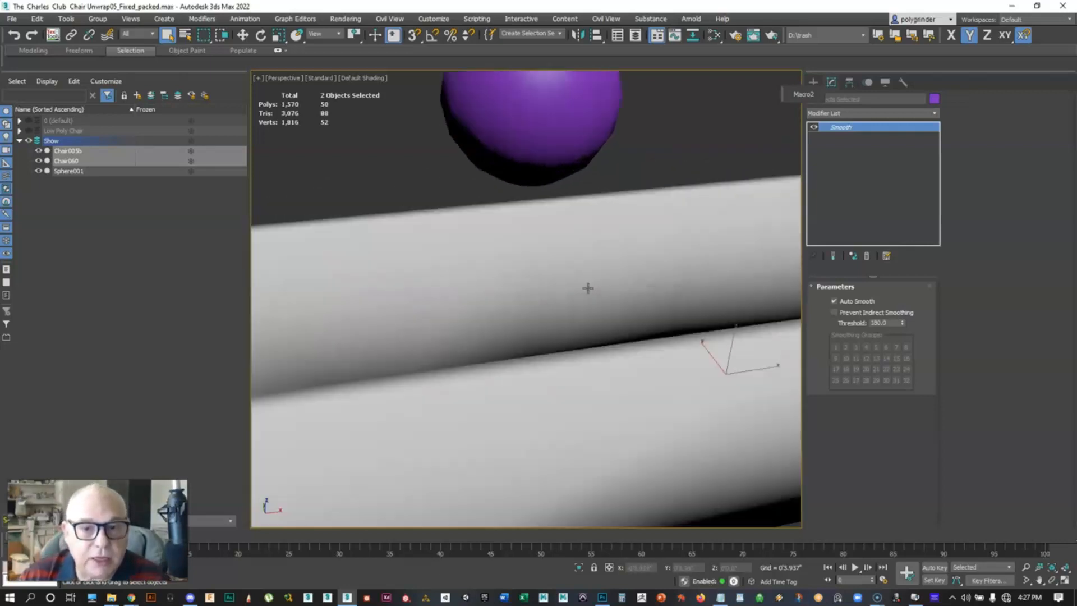
scroll(587, 288, down, 4)
scroll(580, 306, up, 1)
key(F4)
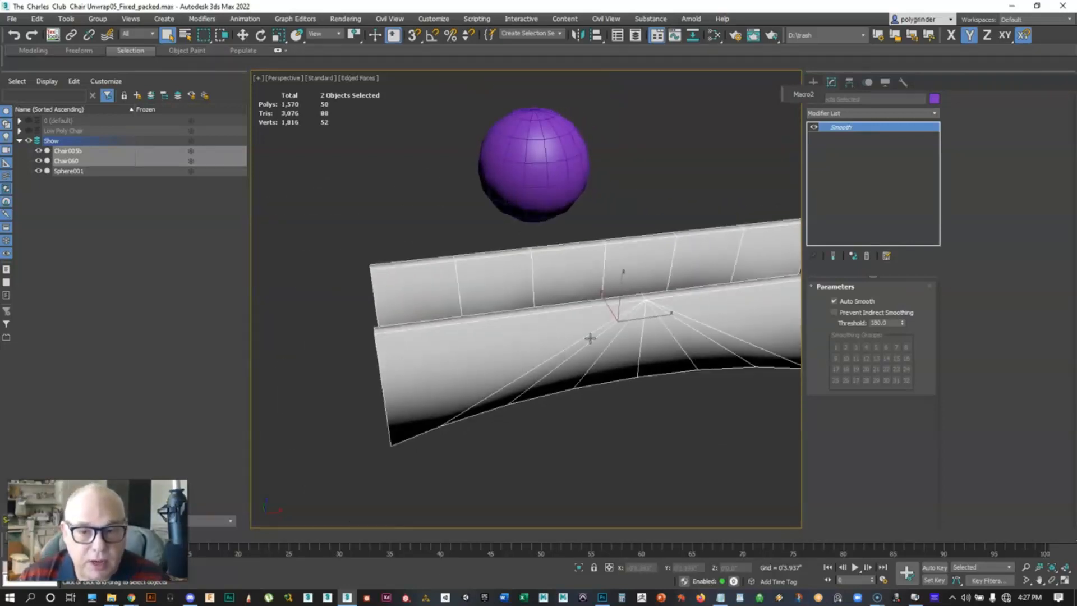
key(F4)
key(F4)
Show edged faces on the two chair panels and clear the selection
alt+middle_drag(681, 344, 645, 348)
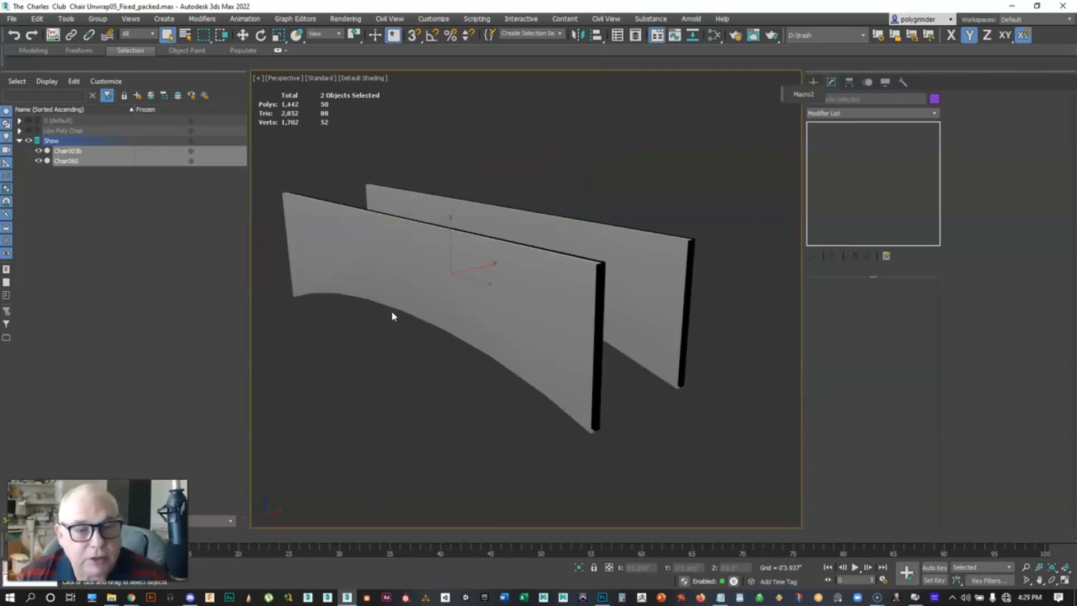
alt+middle_drag(440, 364, 464, 311)
key(F4)
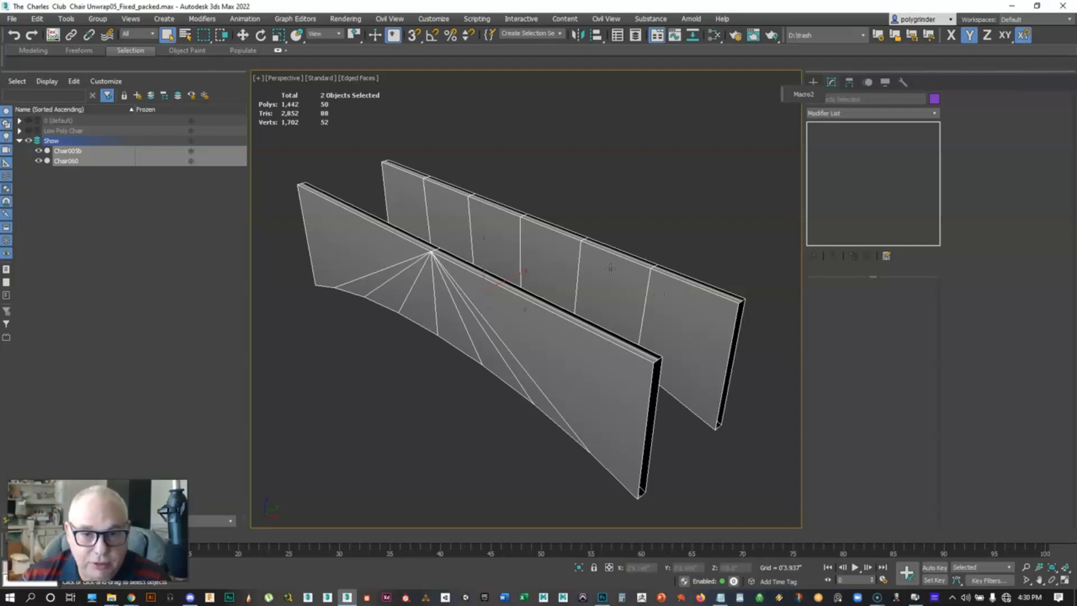
click(611, 203)
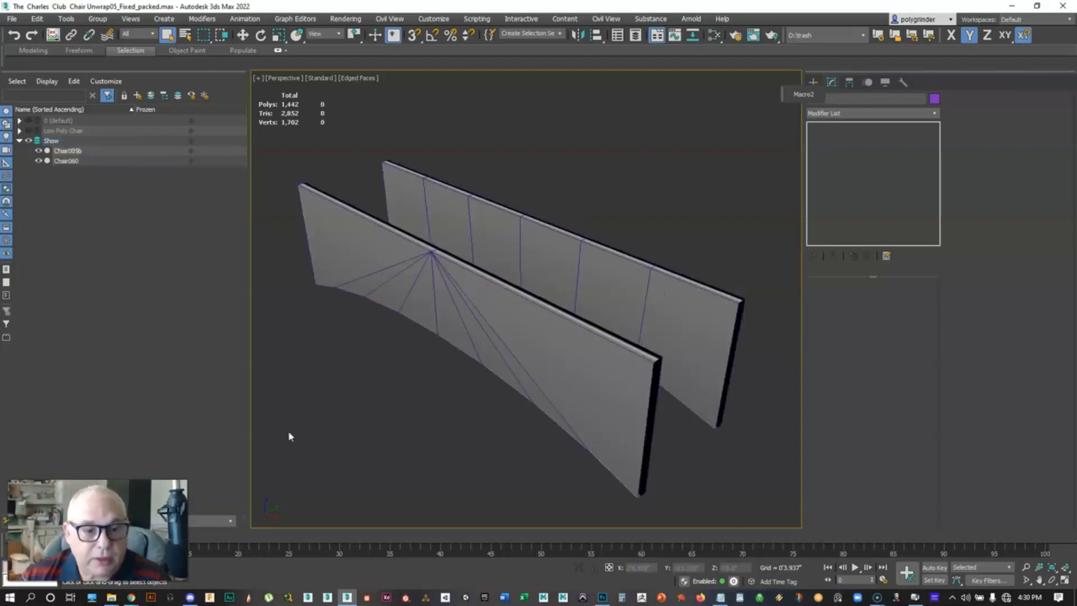